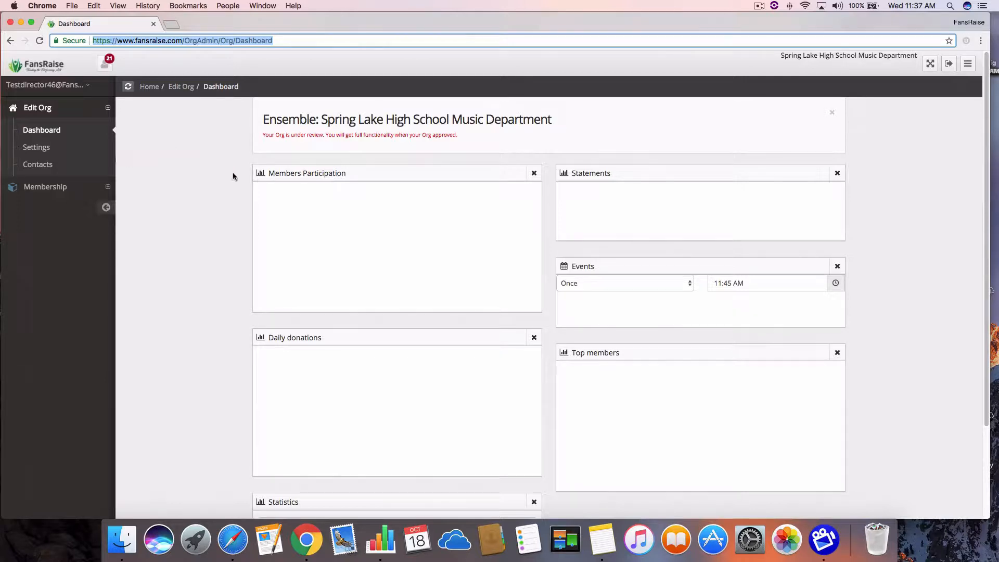
Check the options available under Membership for the organization, collapse them, and reload the dashboard page.
click(307, 40)
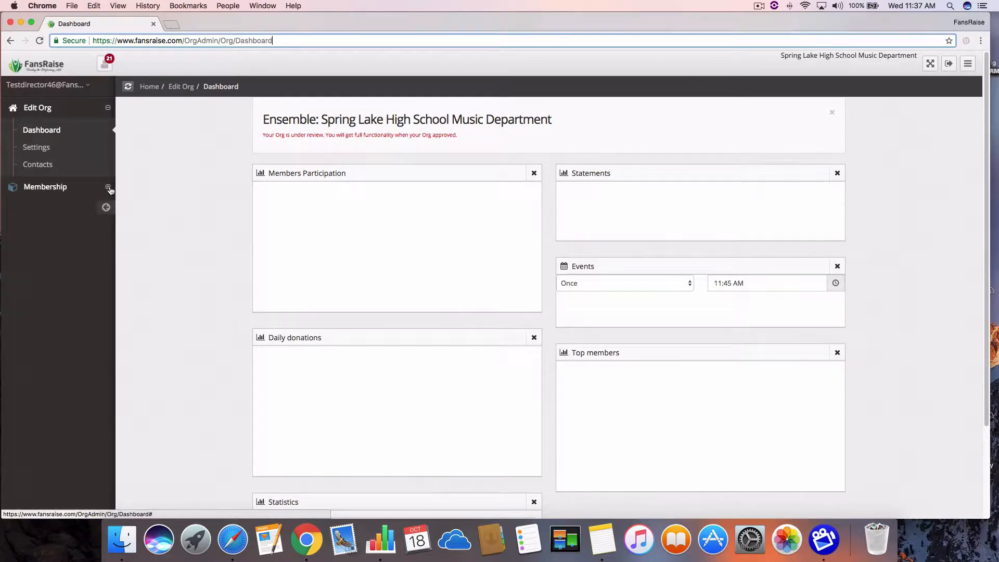
click(49, 186)
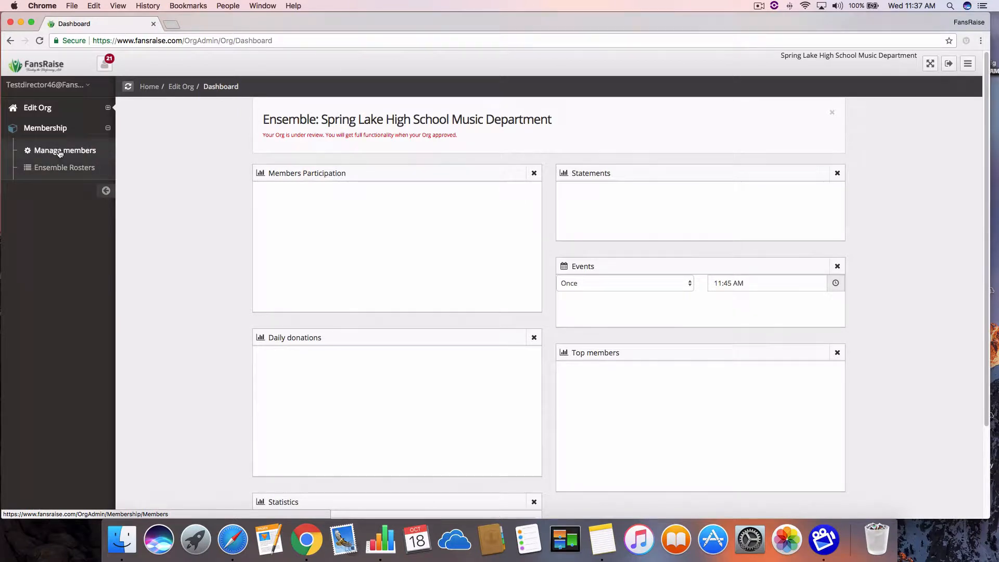
click(108, 128)
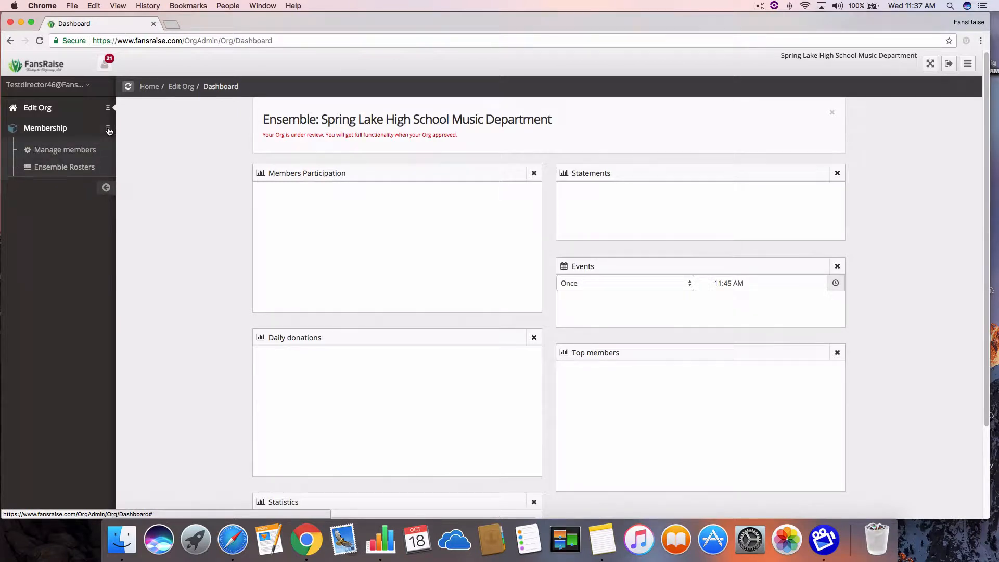
click(293, 42)
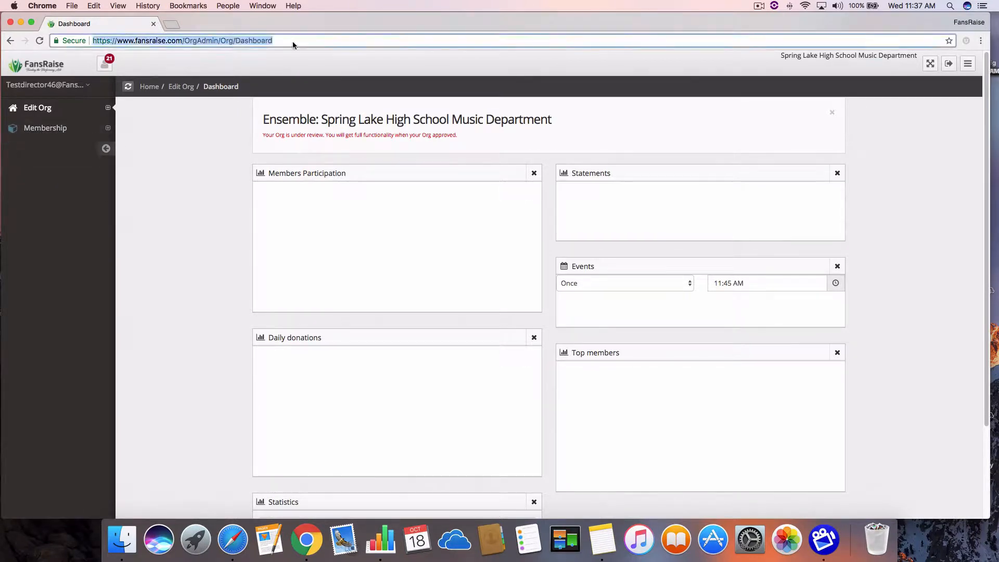
key(Return)
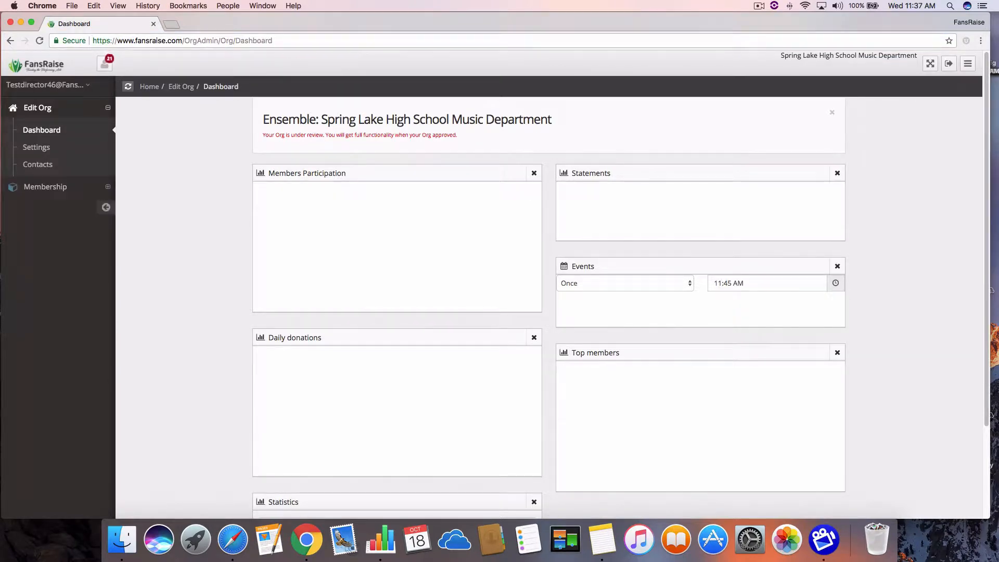
Return to the FansRaise home page and log off the director account.
click(52, 67)
click(713, 115)
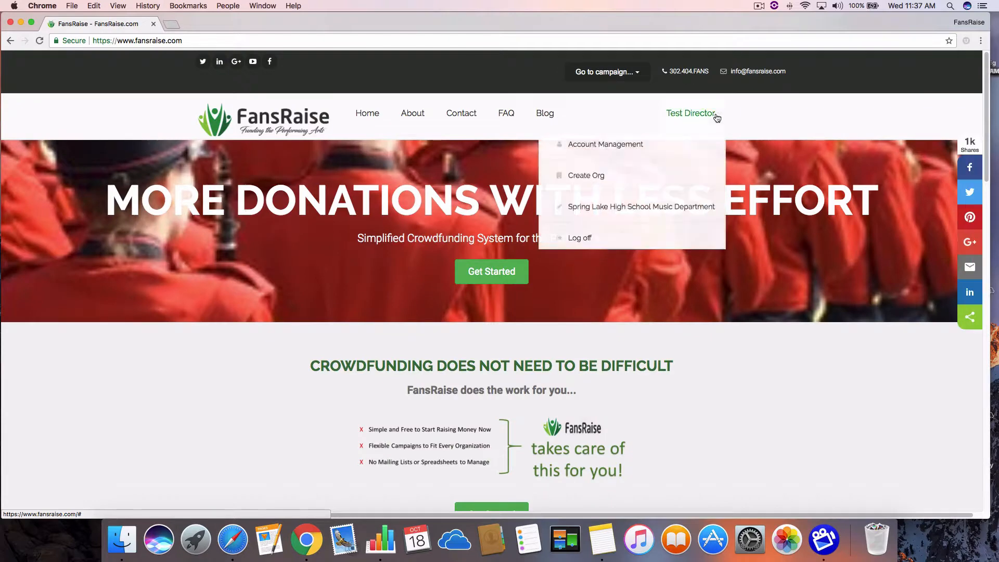
click(578, 240)
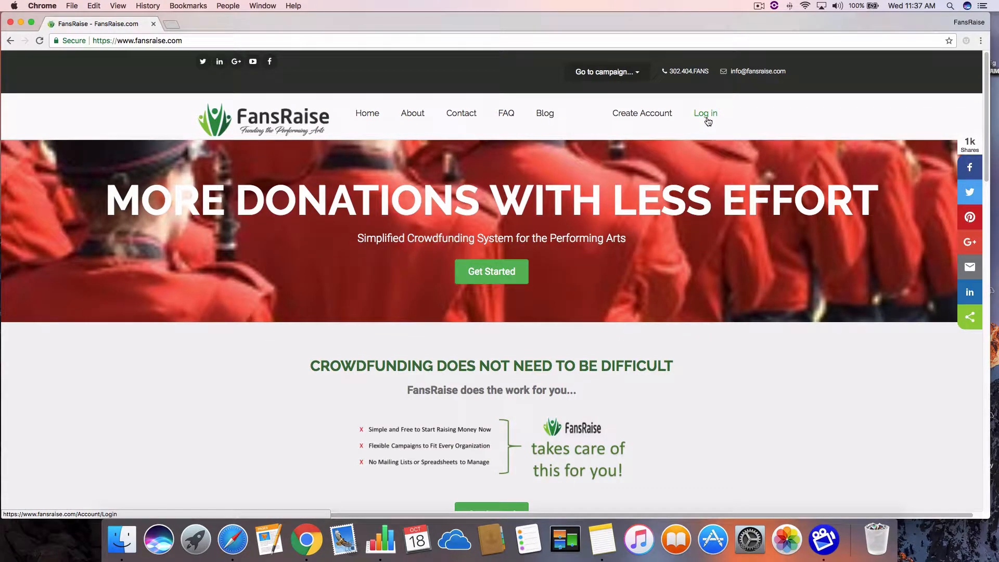
Log back in with the test director's saved e-mail address and the account password.
click(705, 118)
click(477, 241)
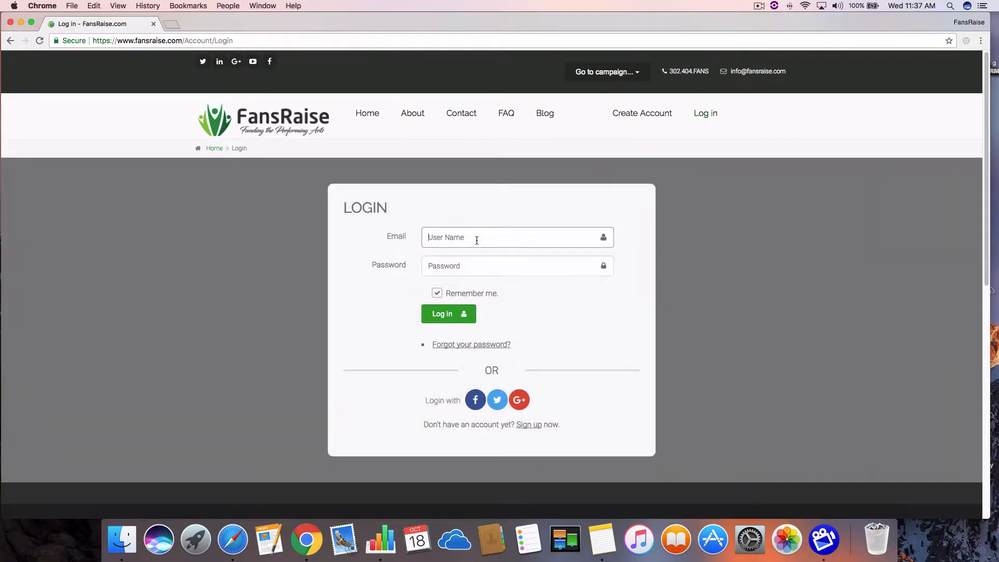
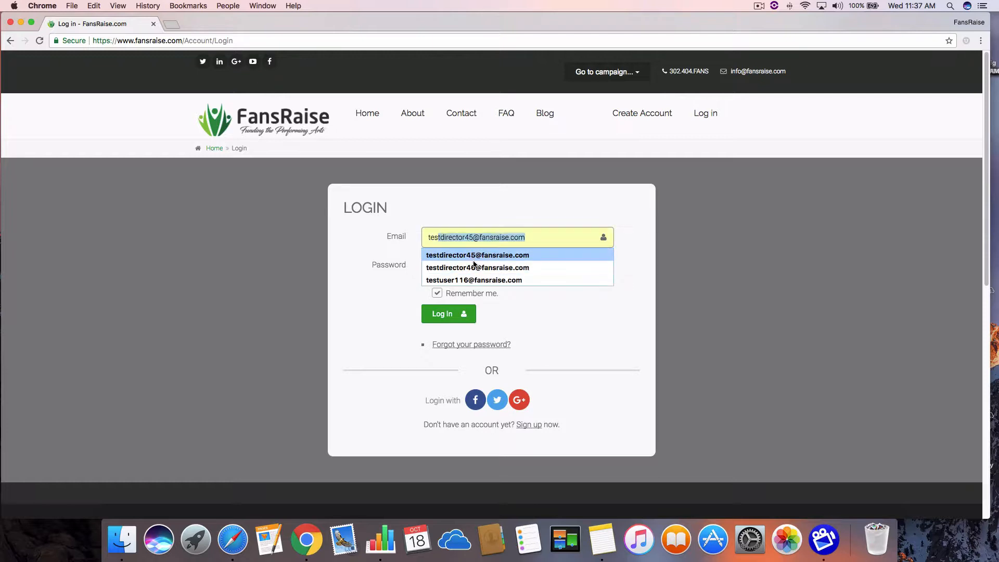
click(474, 267)
click(469, 268)
text(Password1!)
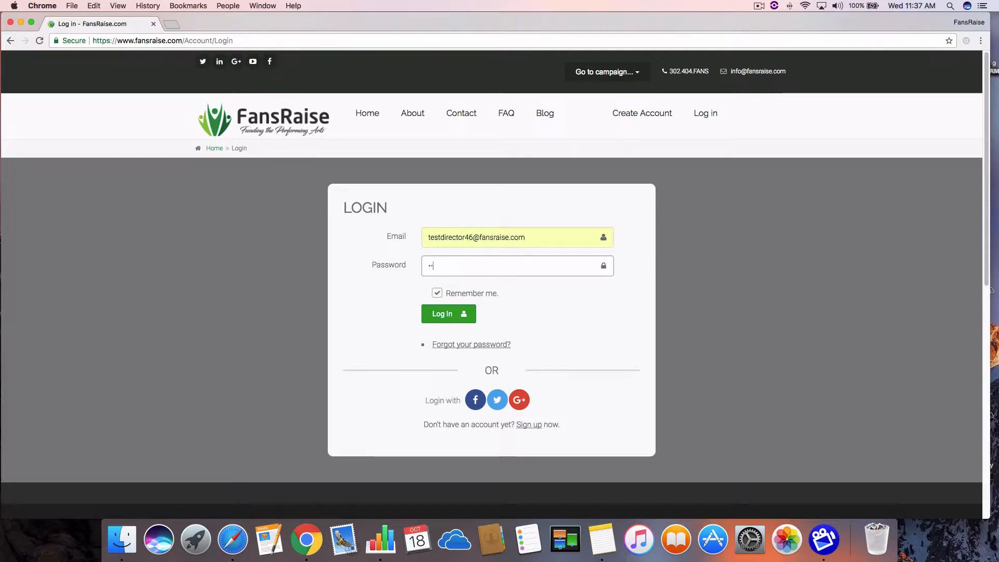
key(Return)
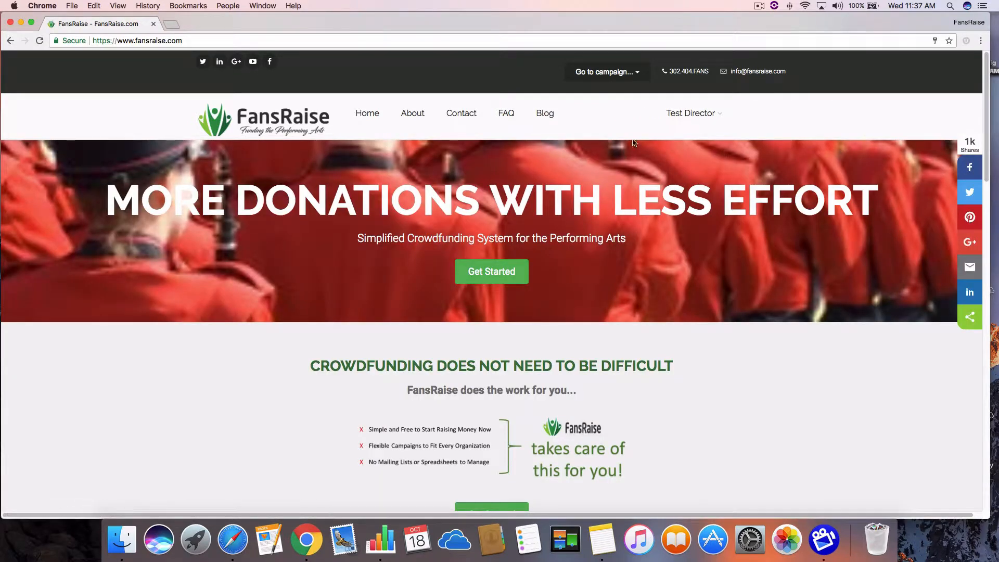
Open the Spring Lake High School Music Department organization and look over its dashboard down to the statistics.
click(690, 113)
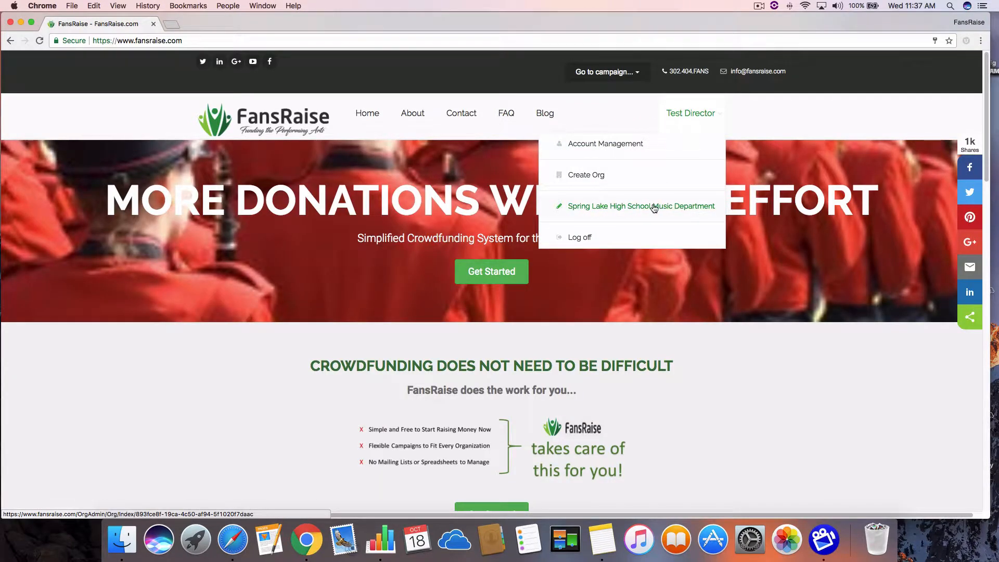
click(657, 207)
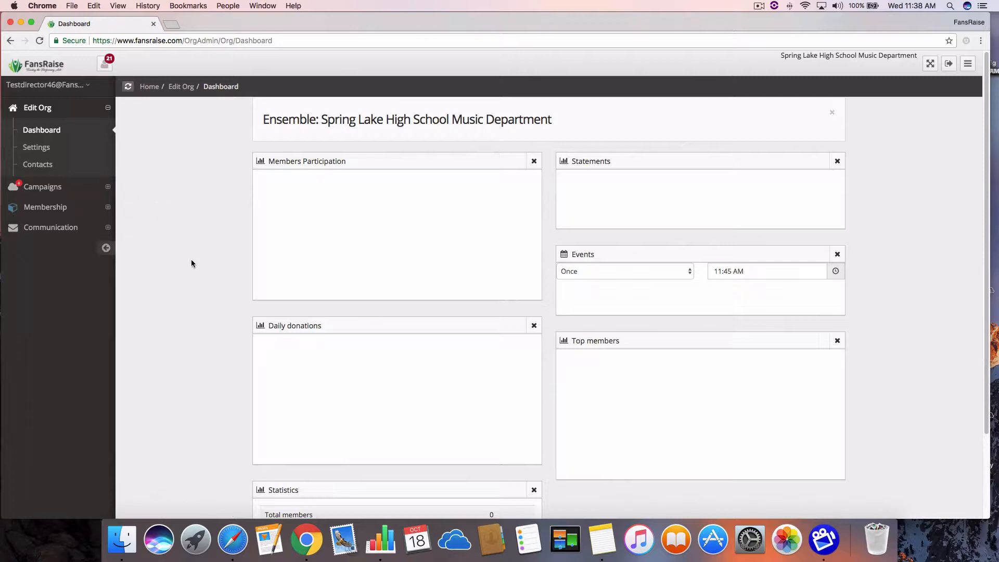
scroll(178, 269, down, 1)
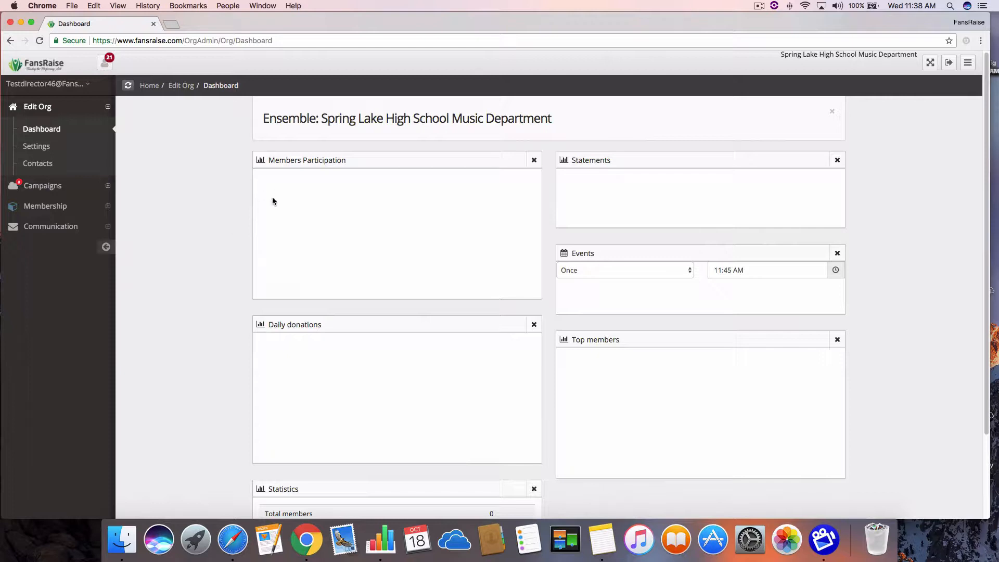
scroll(264, 256, down, 5)
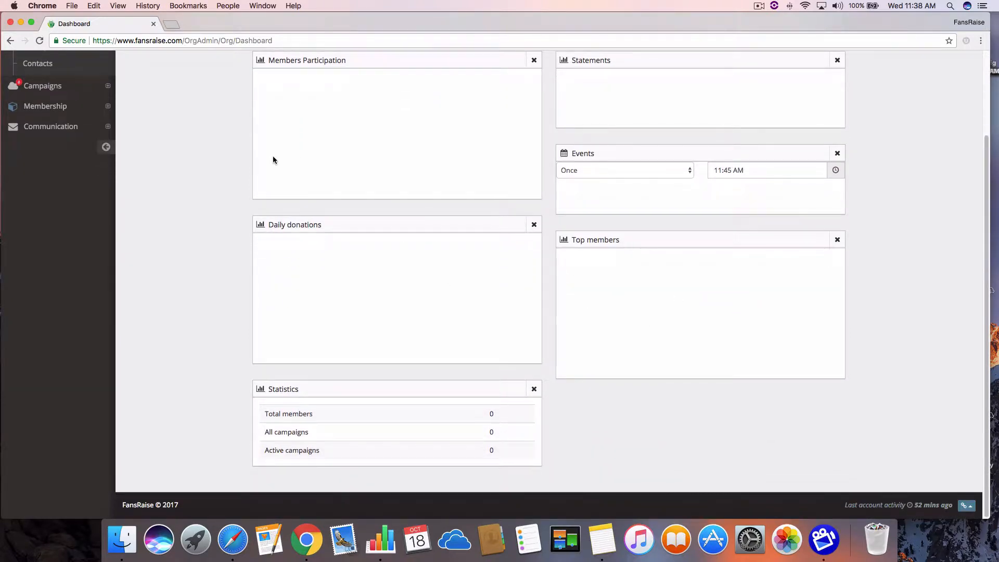
scroll(272, 160, up, 5)
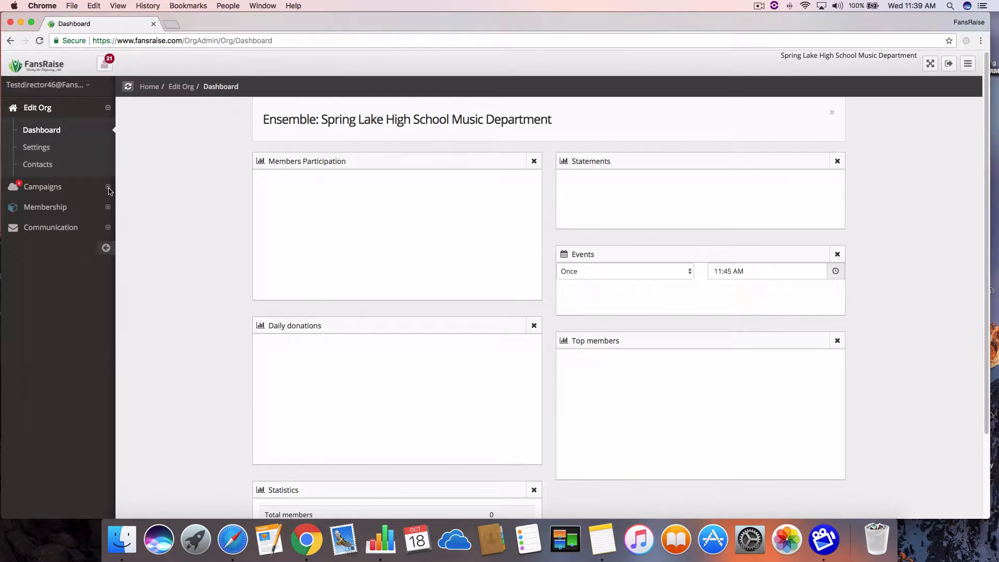
Start a new campaign and name it "Help Spring Lake Marching Band Grow".
click(109, 188)
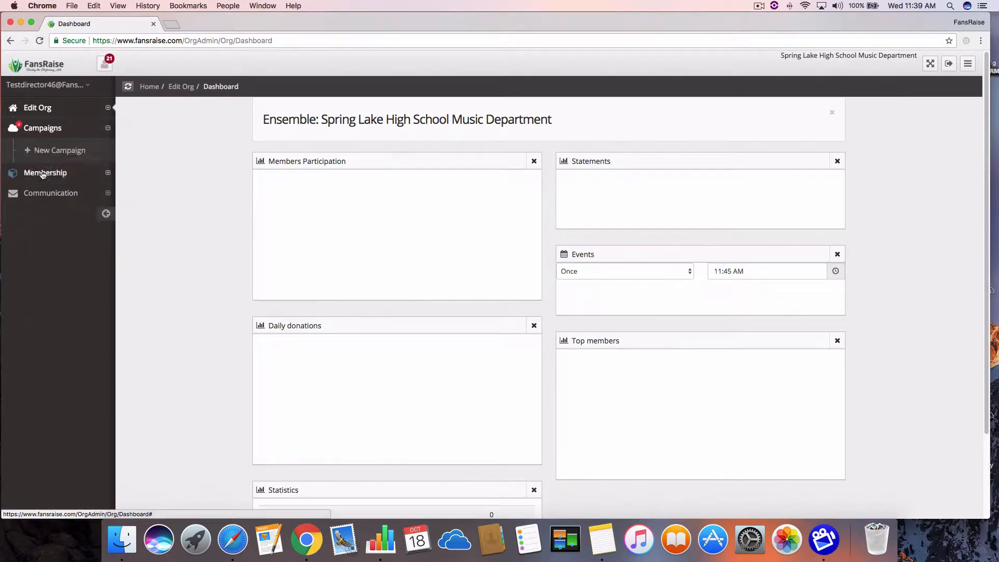
click(50, 150)
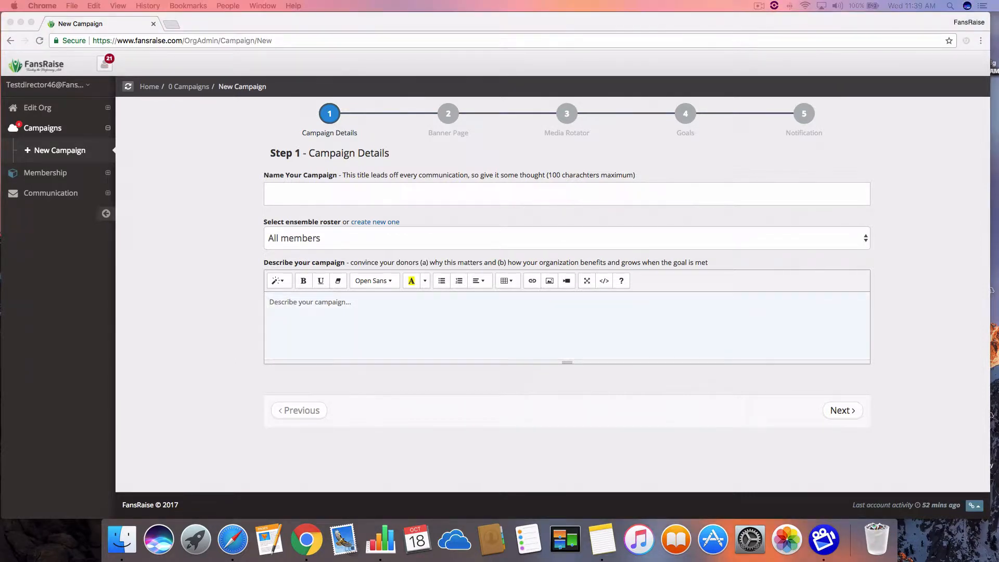
click(290, 192)
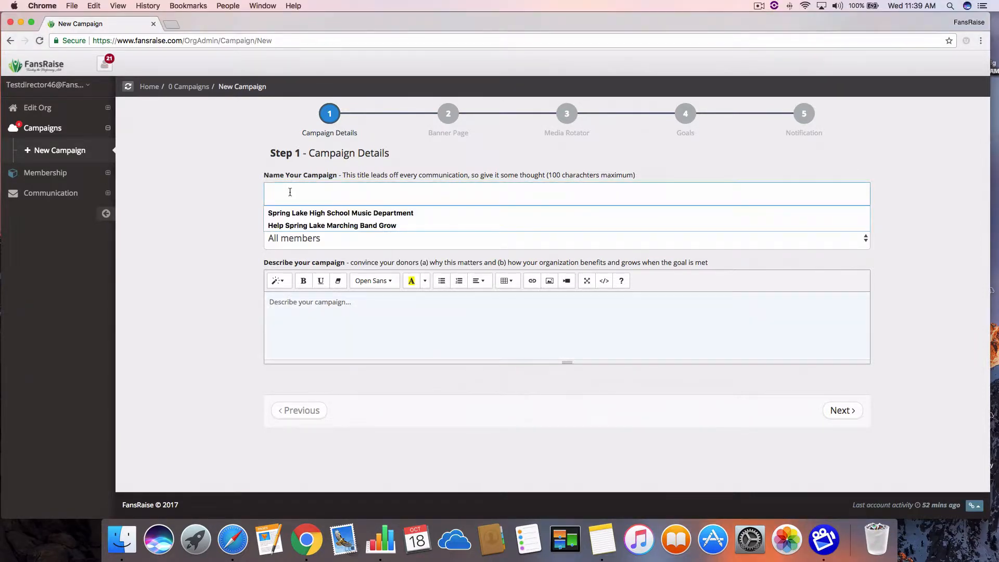
click(312, 226)
click(231, 253)
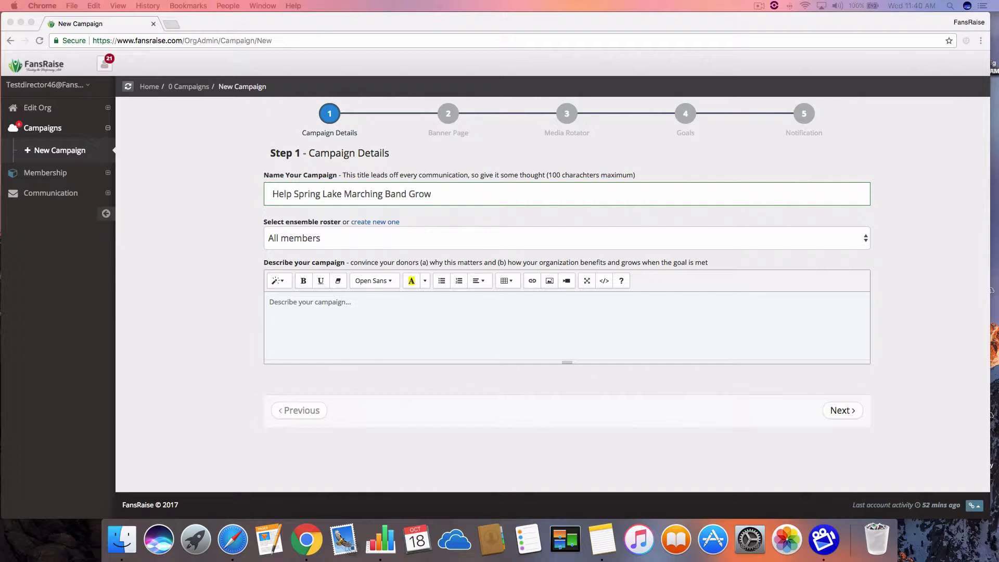
Paste the prepared text as the campaign description, read it through, and continue to the Banner Image step.
click(288, 302)
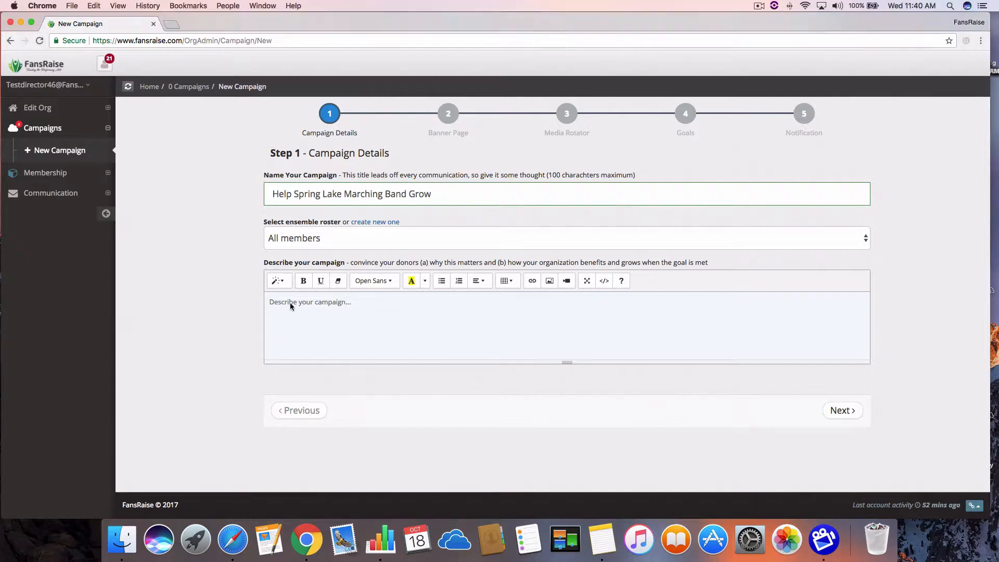
key(super+v)
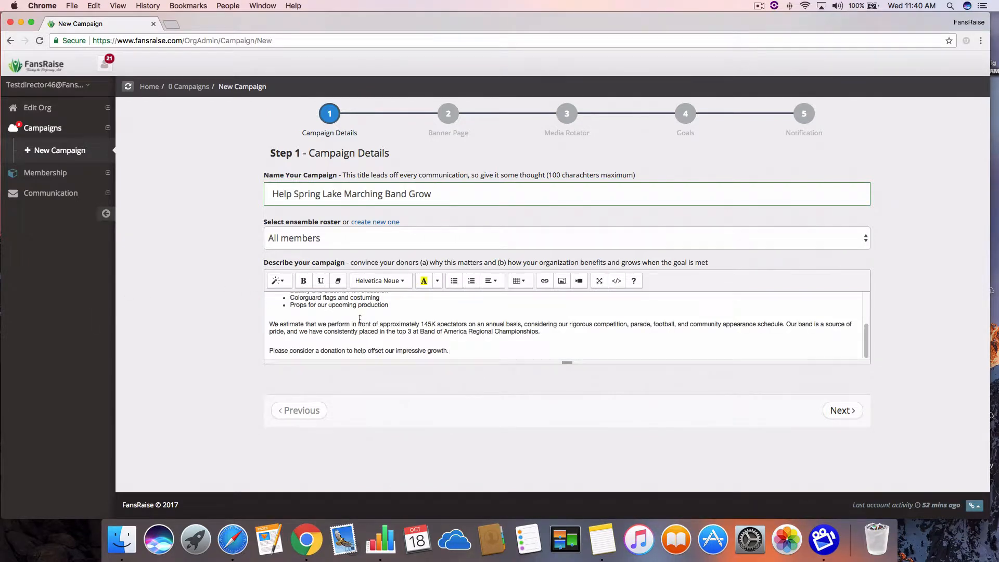
scroll(373, 318, up, 3)
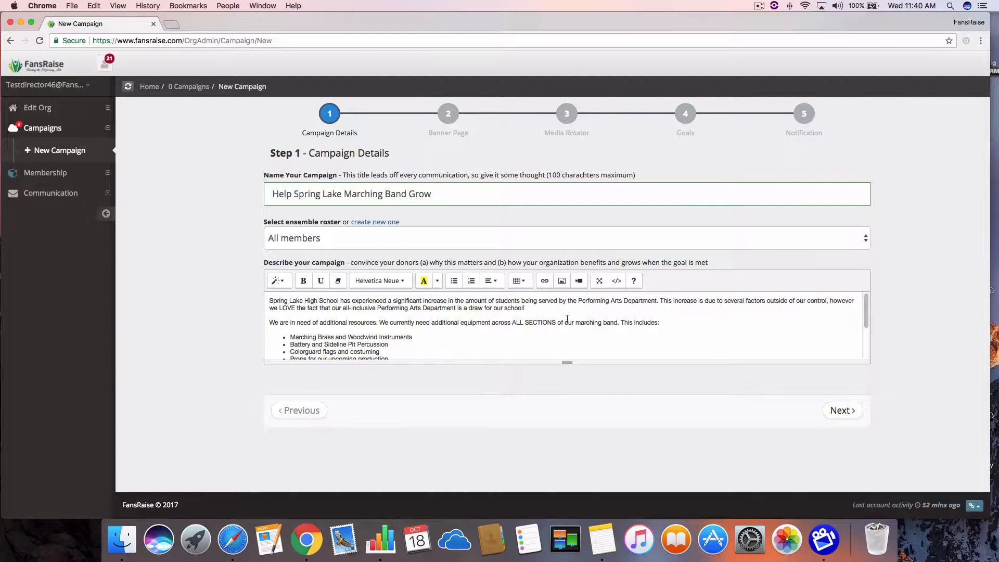
scroll(392, 325, down, 2)
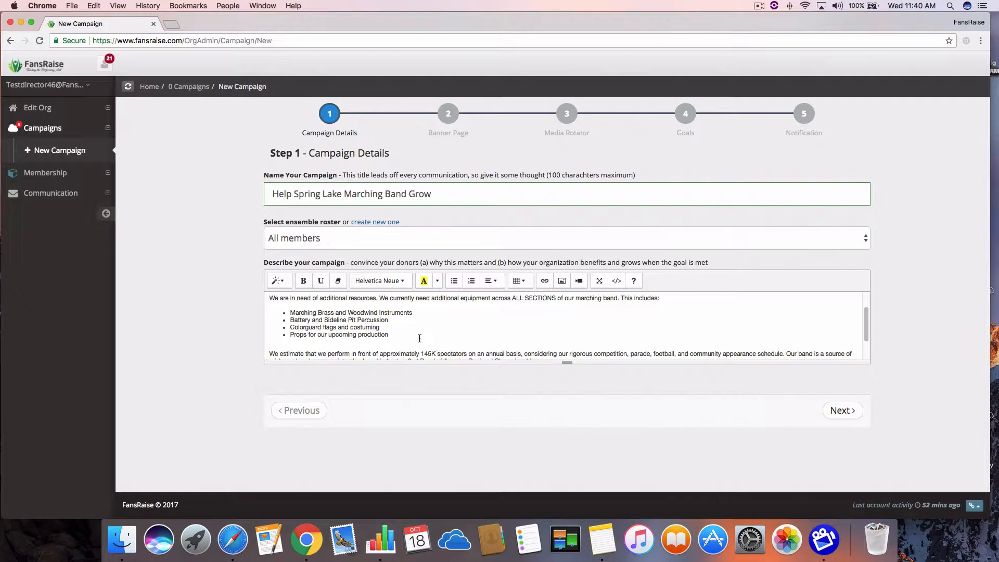
scroll(419, 338, down, 2)
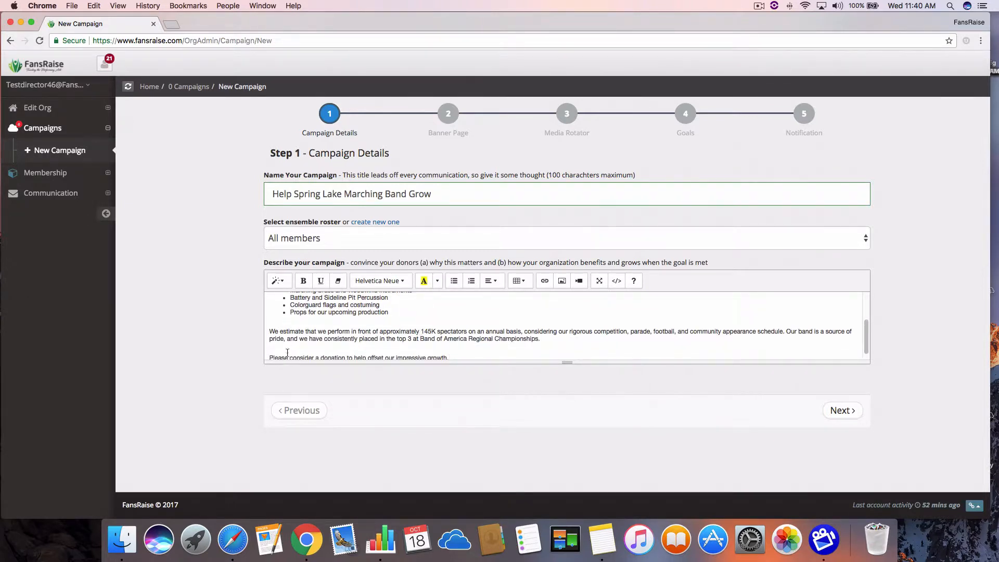
scroll(392, 339, down, 1)
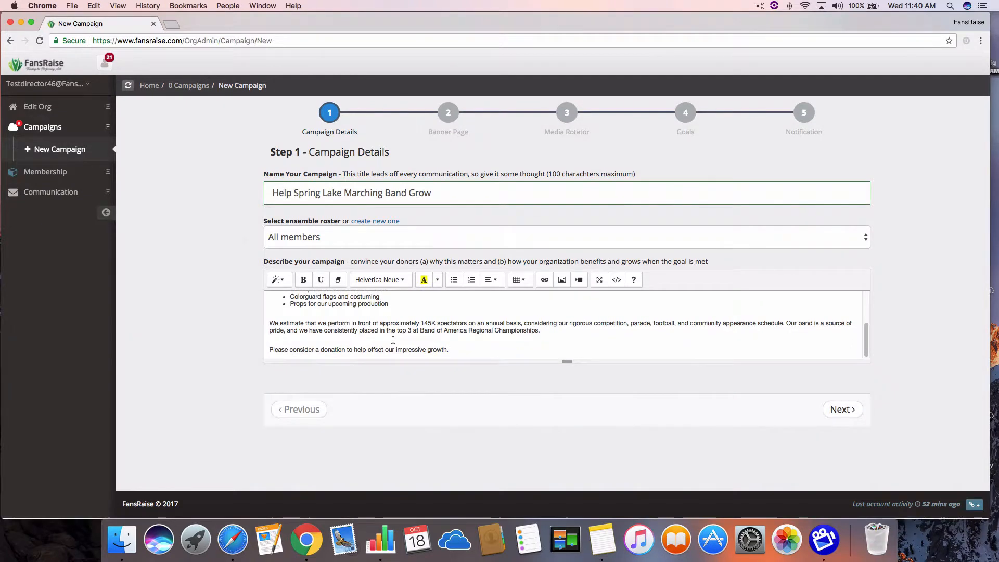
scroll(393, 339, up, 5)
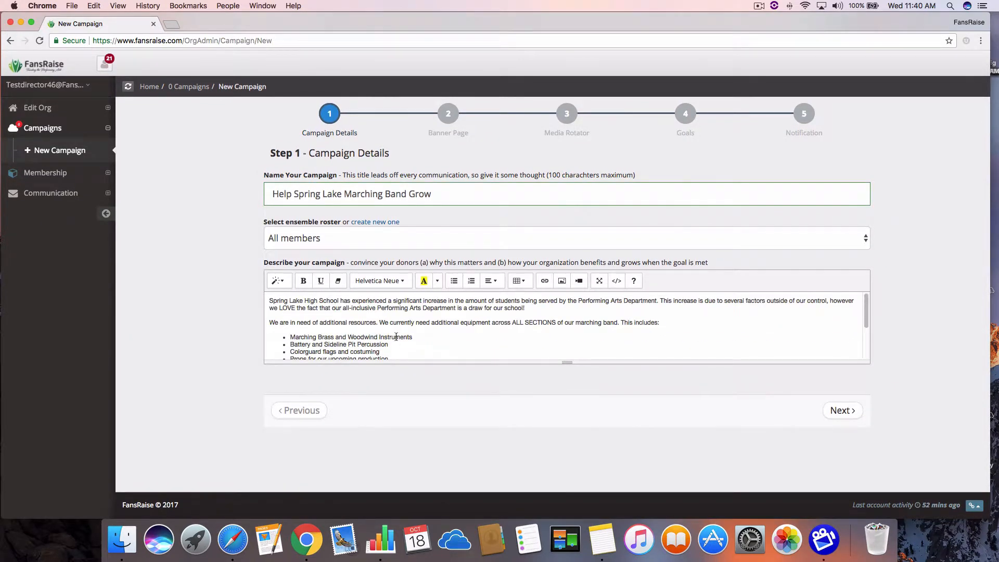
click(846, 410)
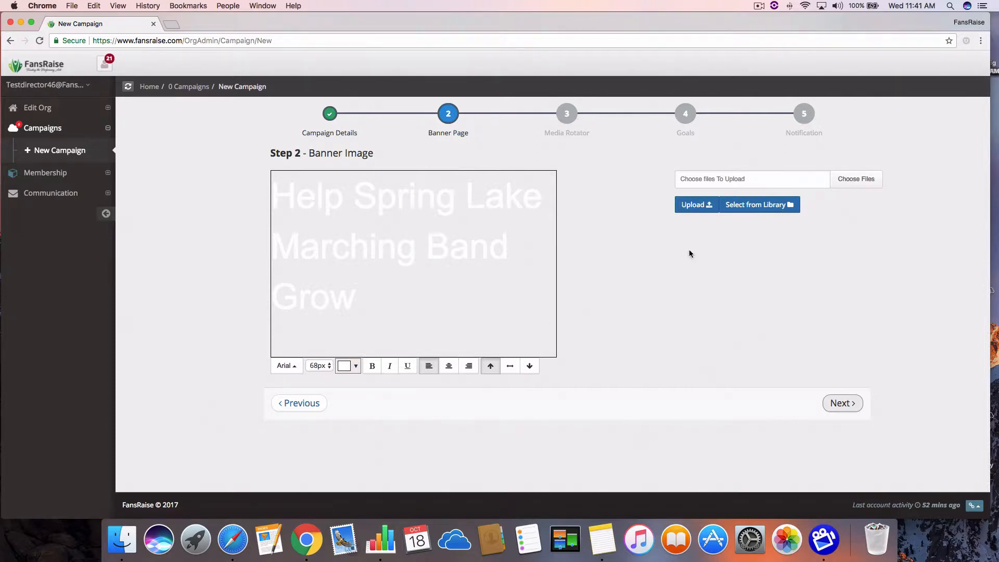
Upload the BandGroup campaign demo picture from the Test Campaign Images folder on the iCloud desktop as the banner image.
click(695, 204)
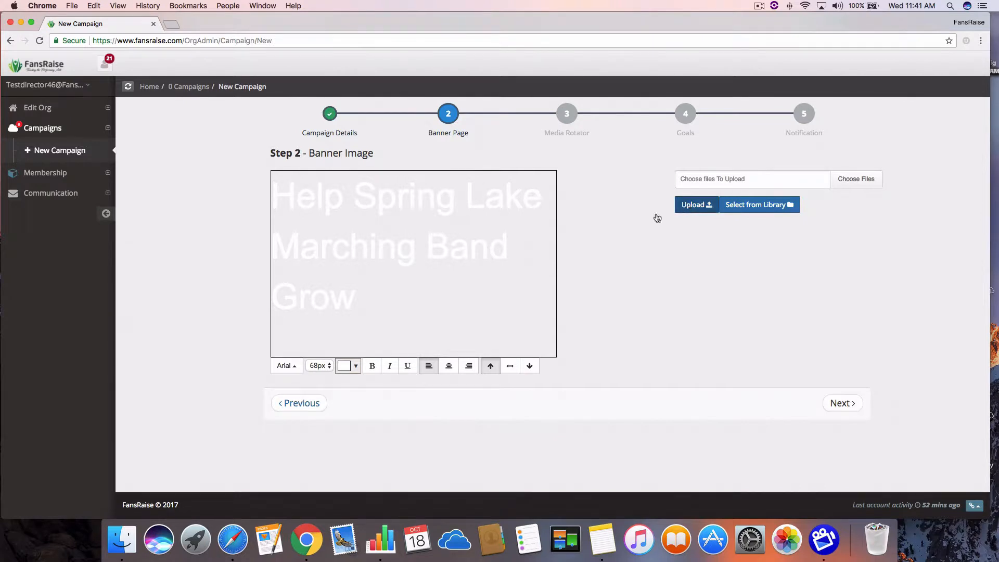
click(730, 178)
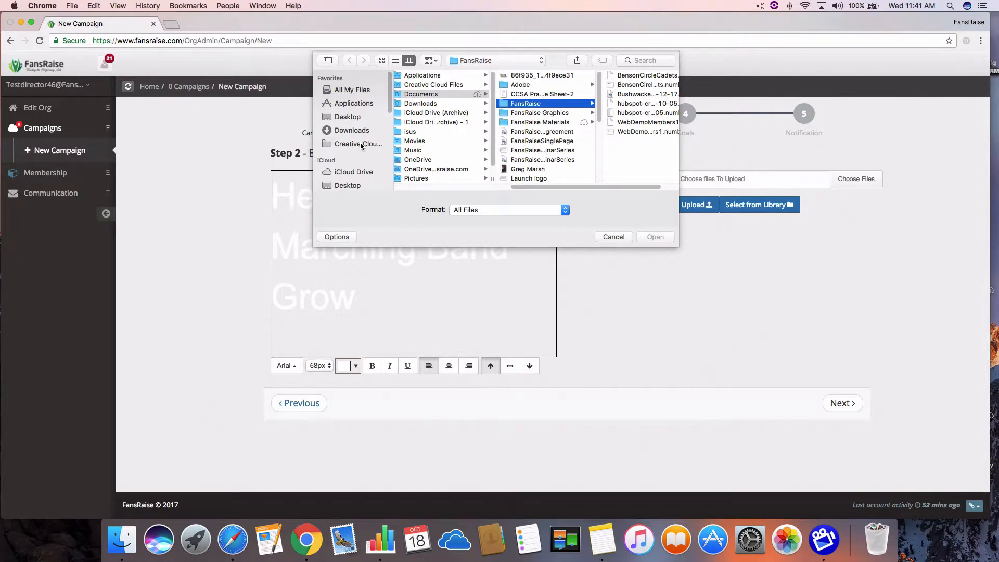
click(358, 185)
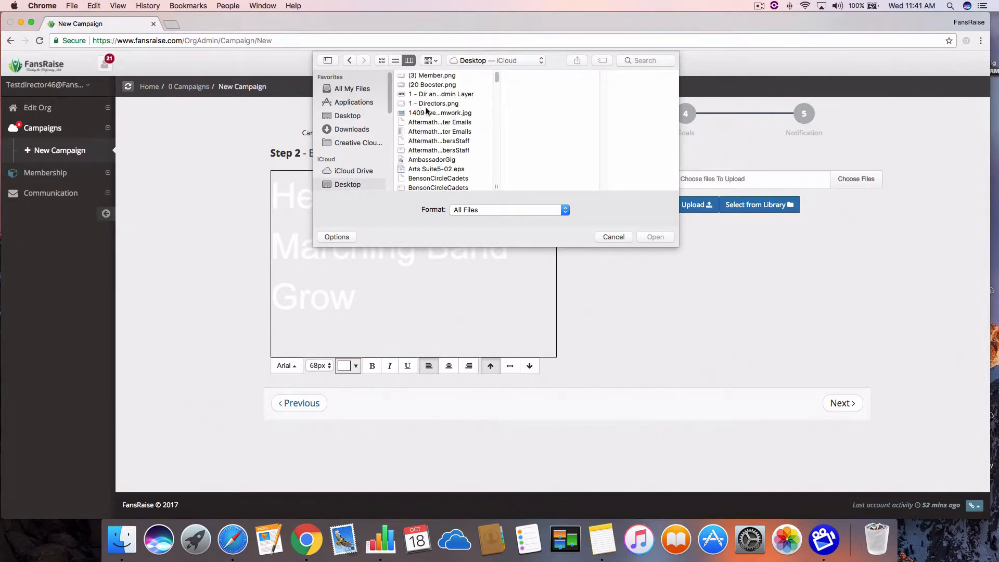
scroll(430, 117, down, 10)
scroll(429, 118, down, 3)
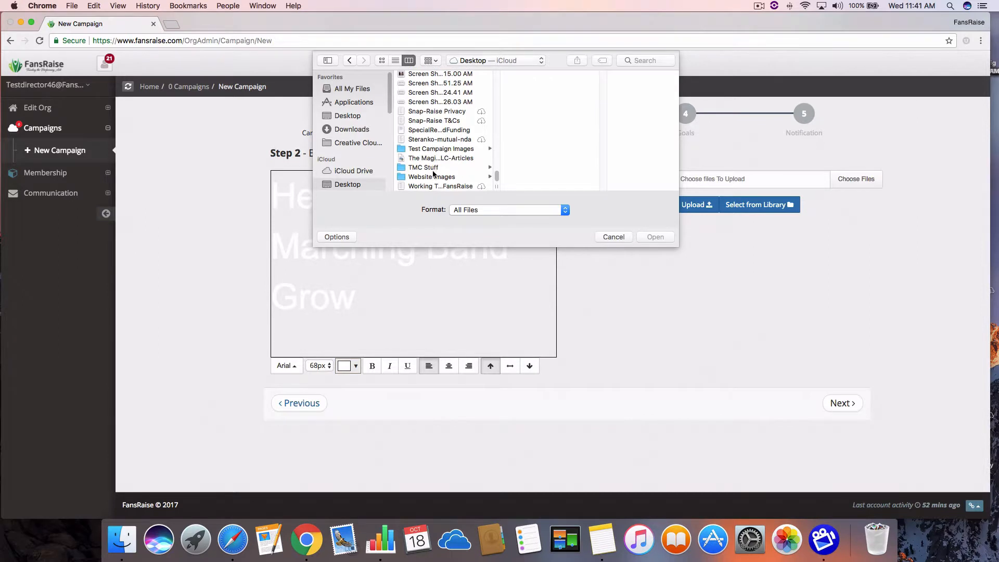
click(433, 150)
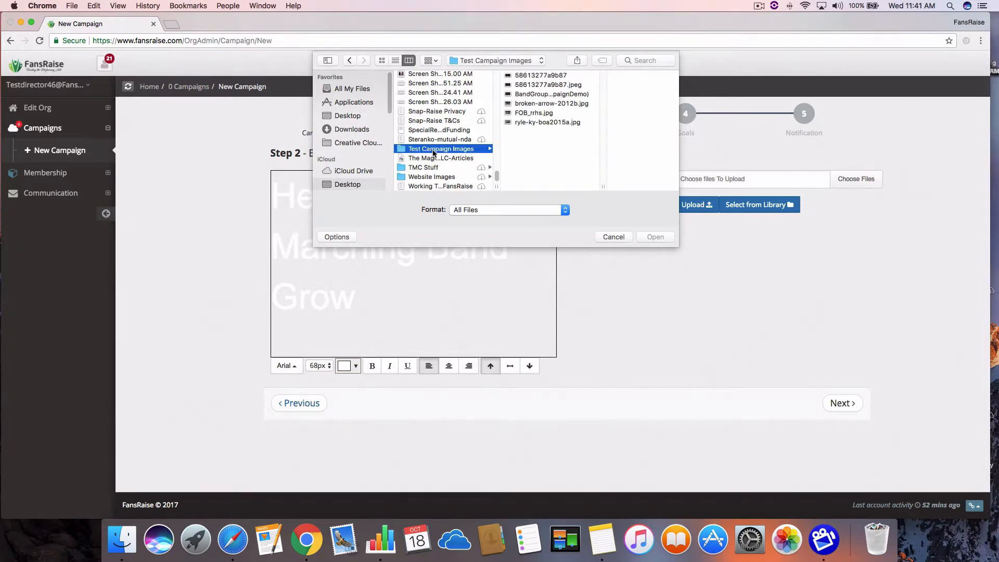
click(528, 96)
double_click(528, 95)
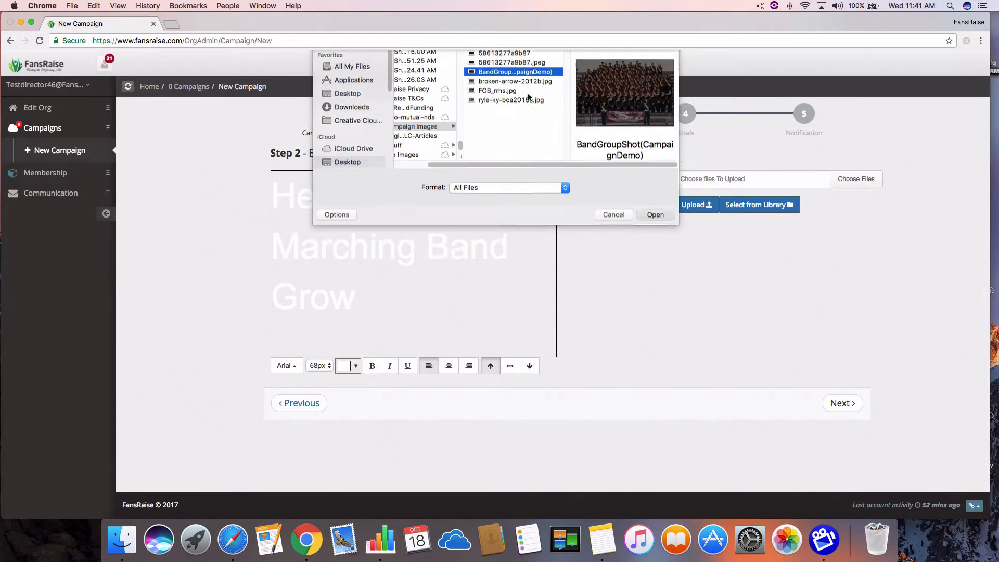
click(696, 204)
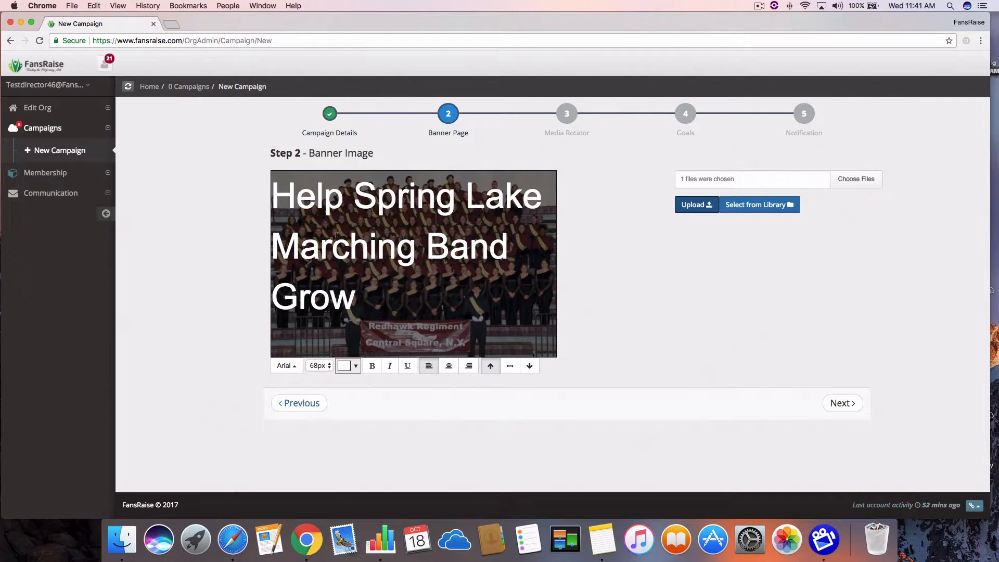
Try the alignment options on the banner title, leaving it centered horizontally and vertically over the picture.
click(446, 368)
click(468, 367)
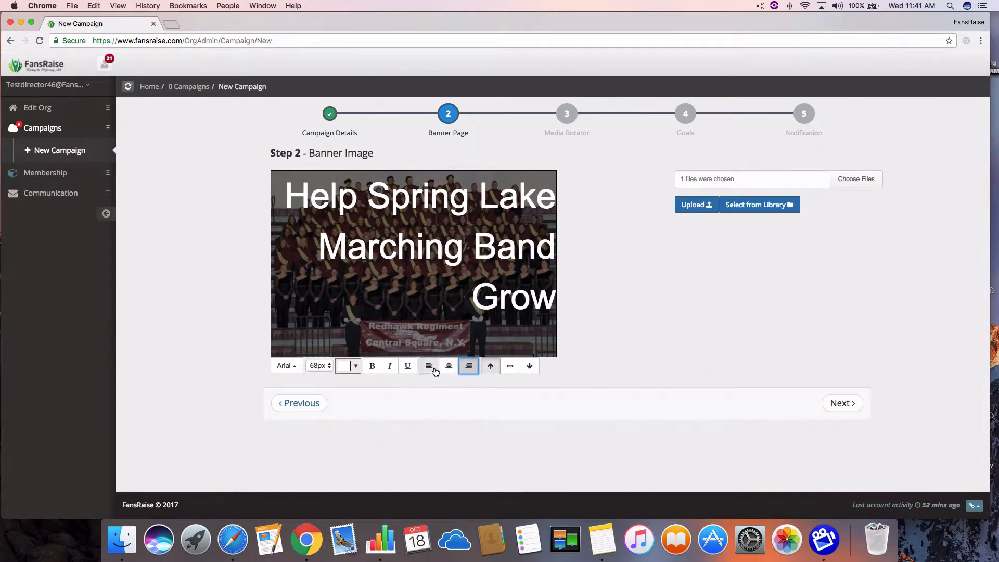
click(429, 369)
click(448, 366)
click(510, 367)
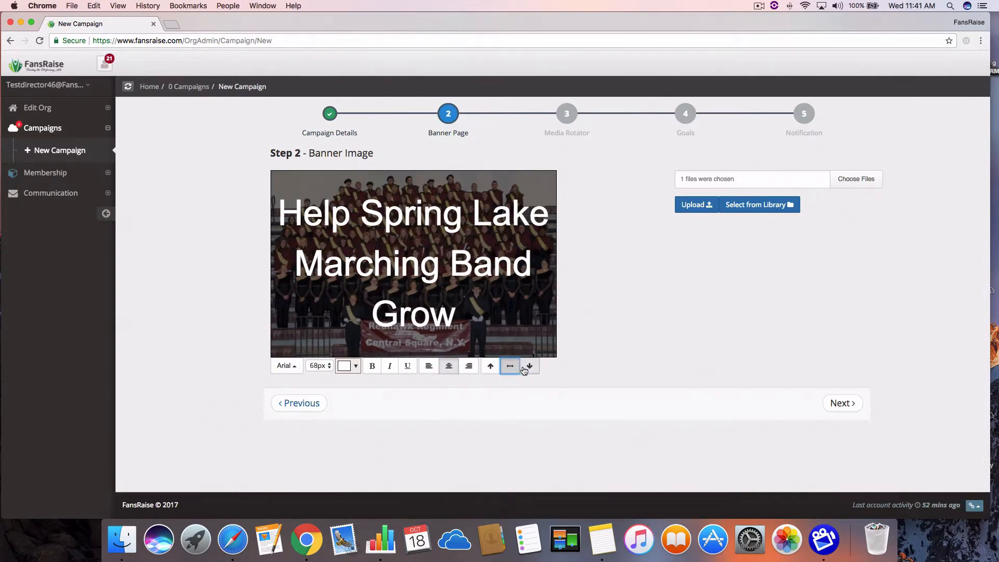
click(529, 368)
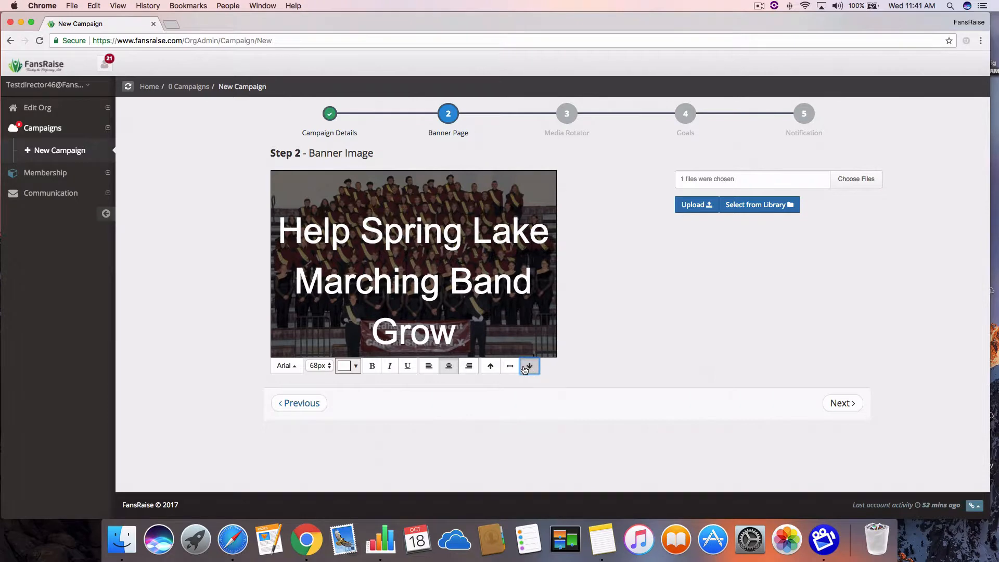
click(509, 366)
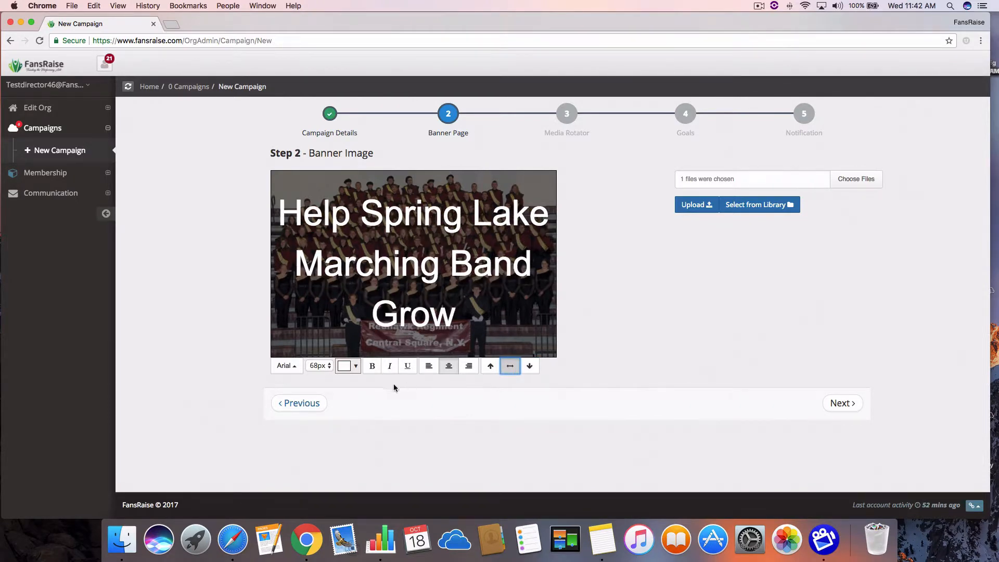
Format the banner title in 66px bold, trying the Impact font before settling on Arial Black.
click(320, 366)
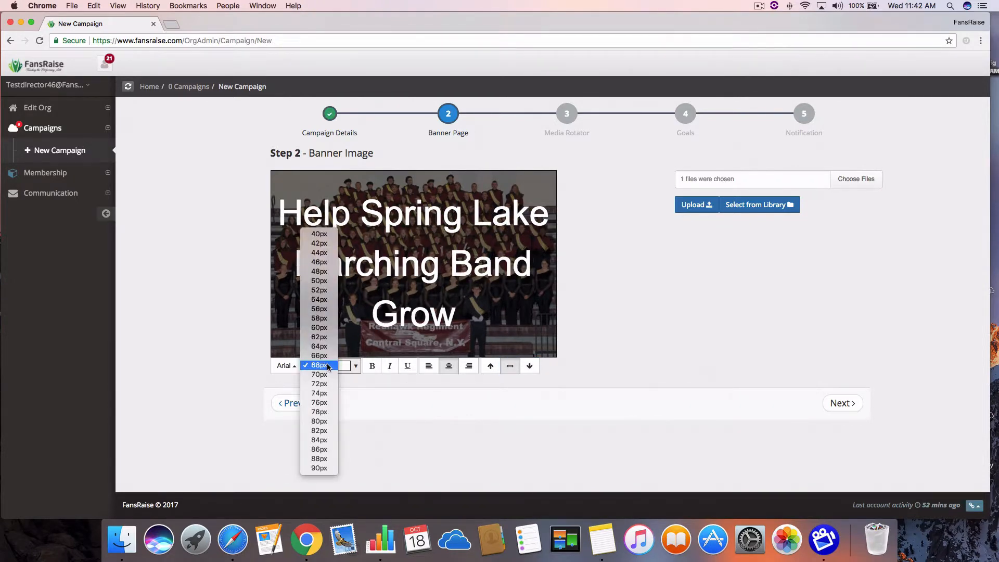
click(320, 356)
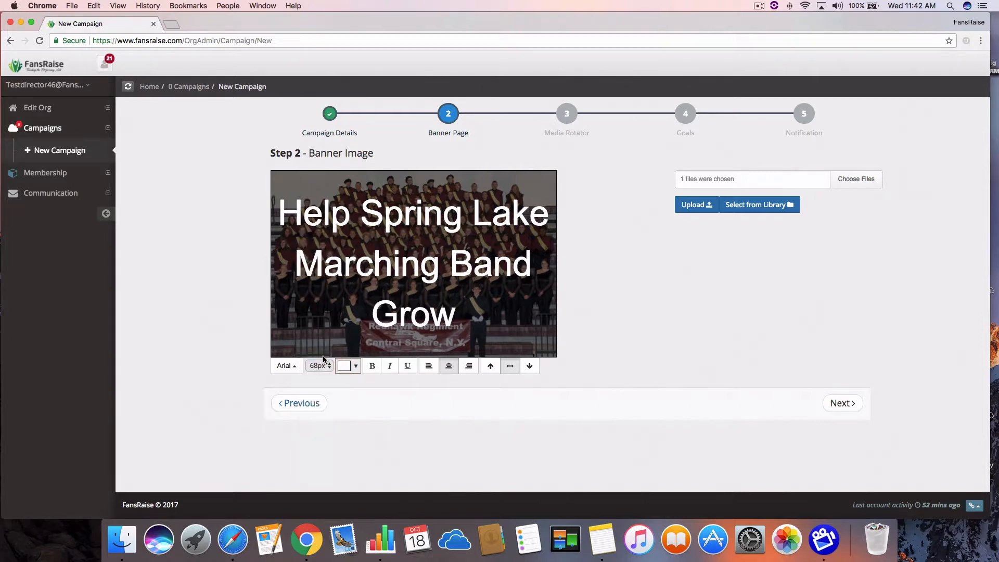
click(372, 366)
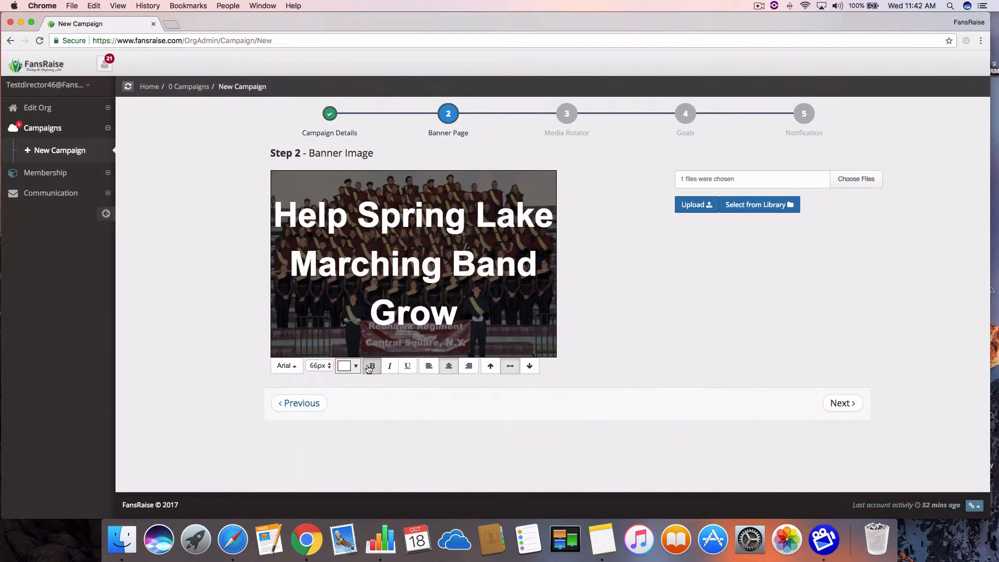
click(293, 368)
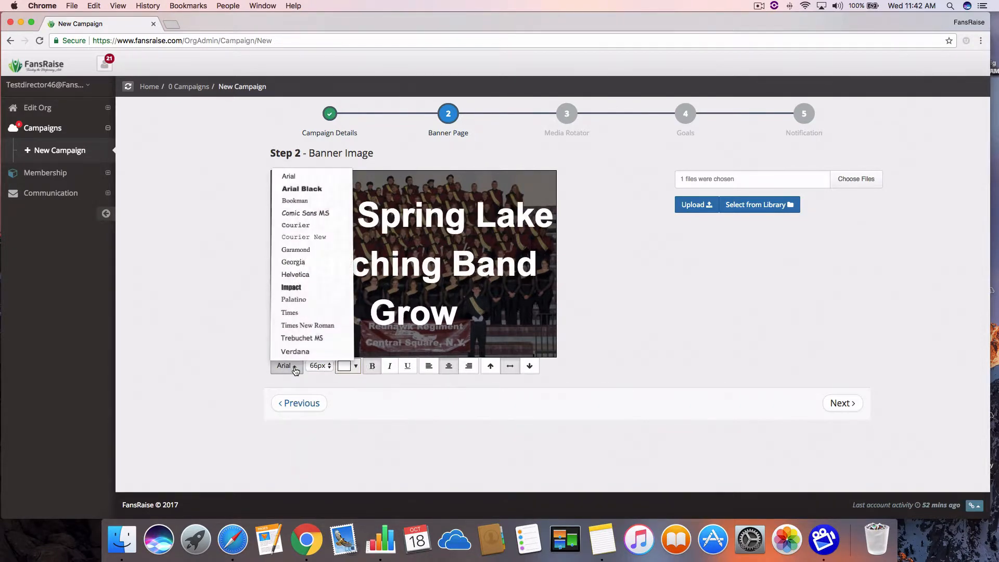
click(289, 289)
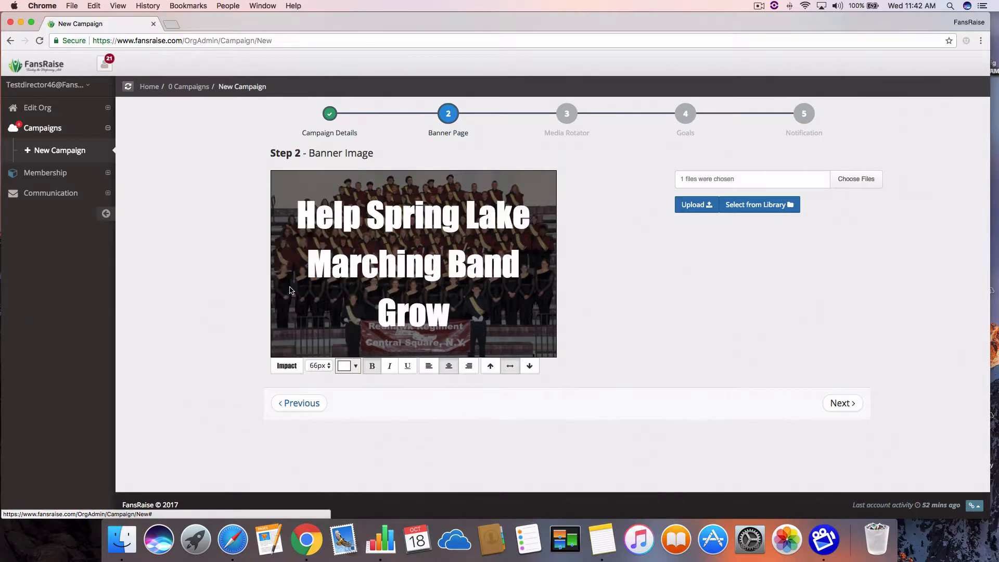
click(299, 367)
click(302, 193)
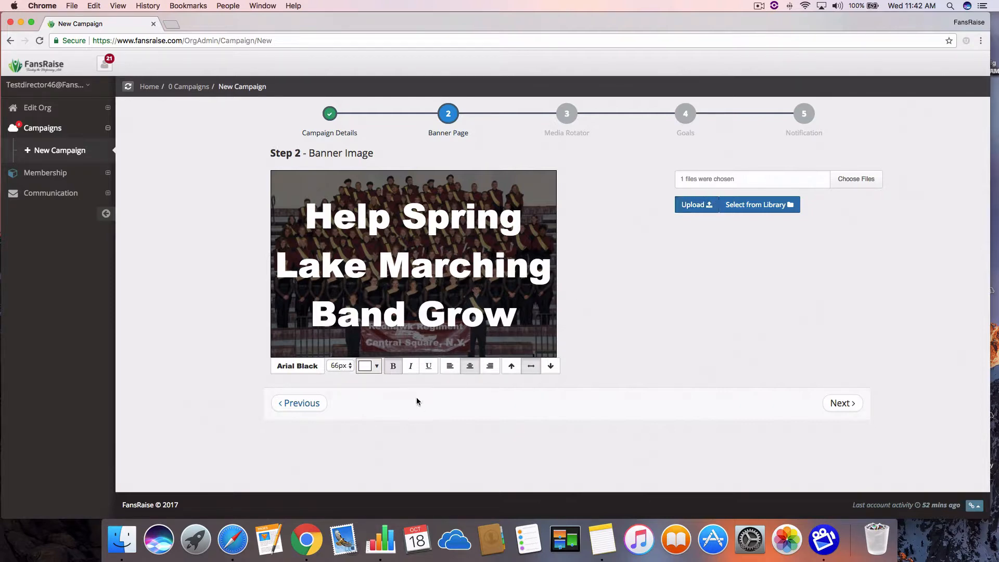
Color the banner title a strong yellow and continue to the Media Rotator step.
click(374, 369)
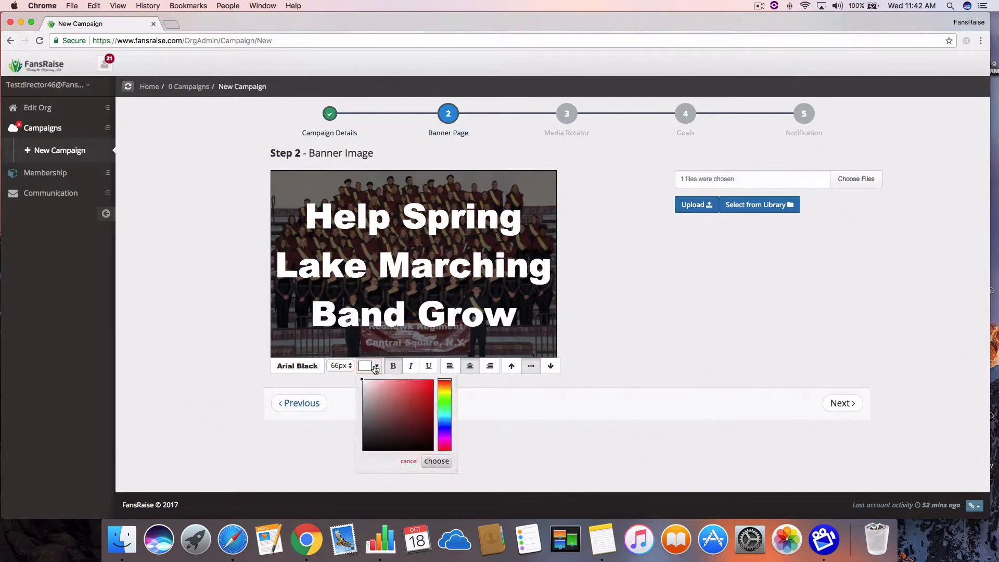
click(445, 391)
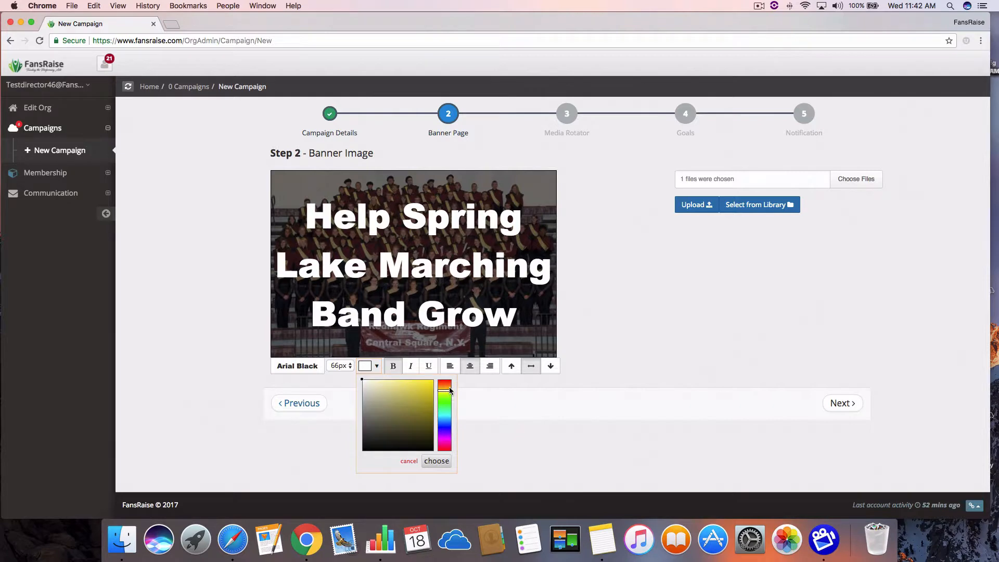
click(450, 387)
click(450, 390)
click(430, 388)
click(436, 461)
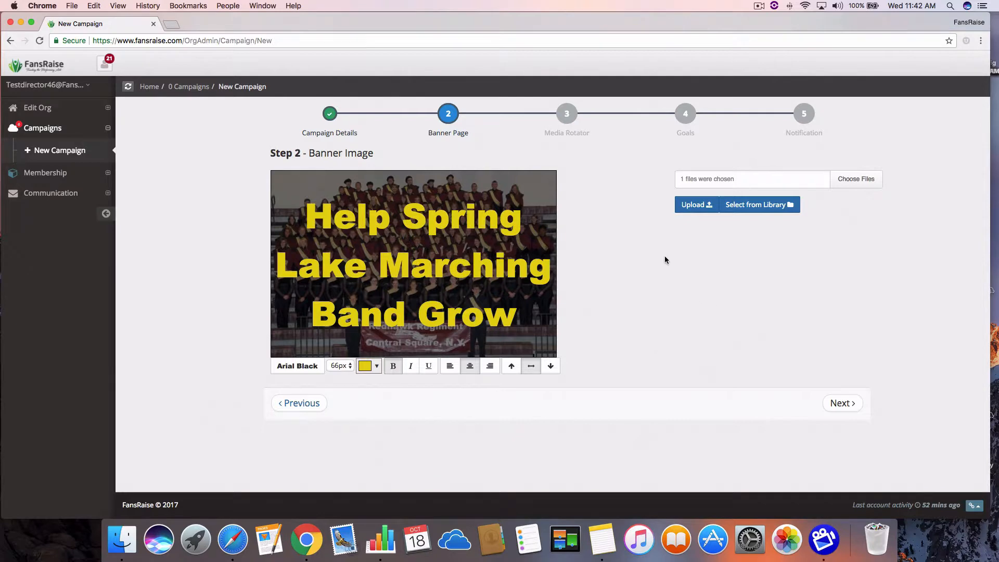
click(846, 404)
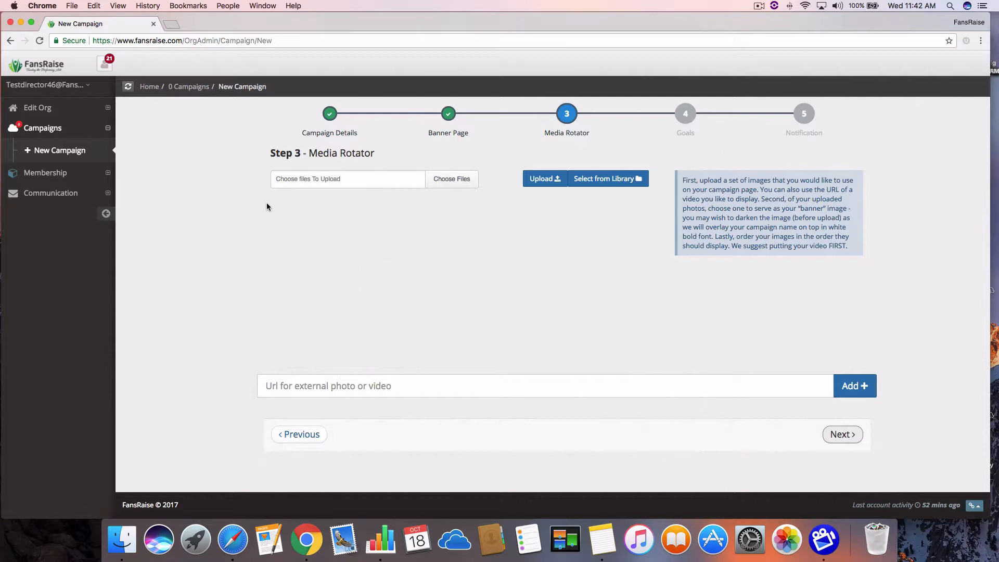
Preview the pictures in the Test Campaign Images folder and choose broken-arrow-2012b.jpg for the media rotator.
click(309, 182)
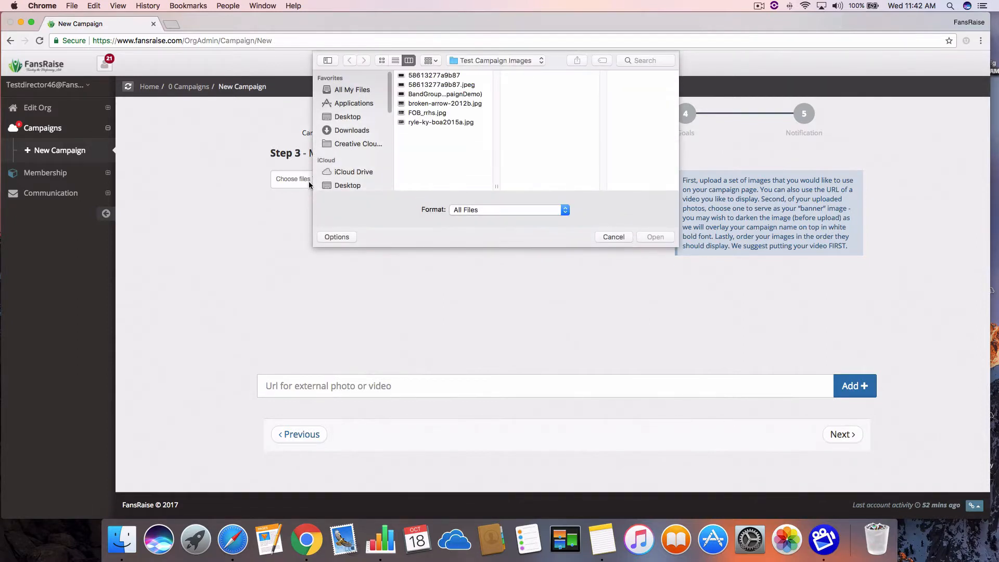
click(431, 85)
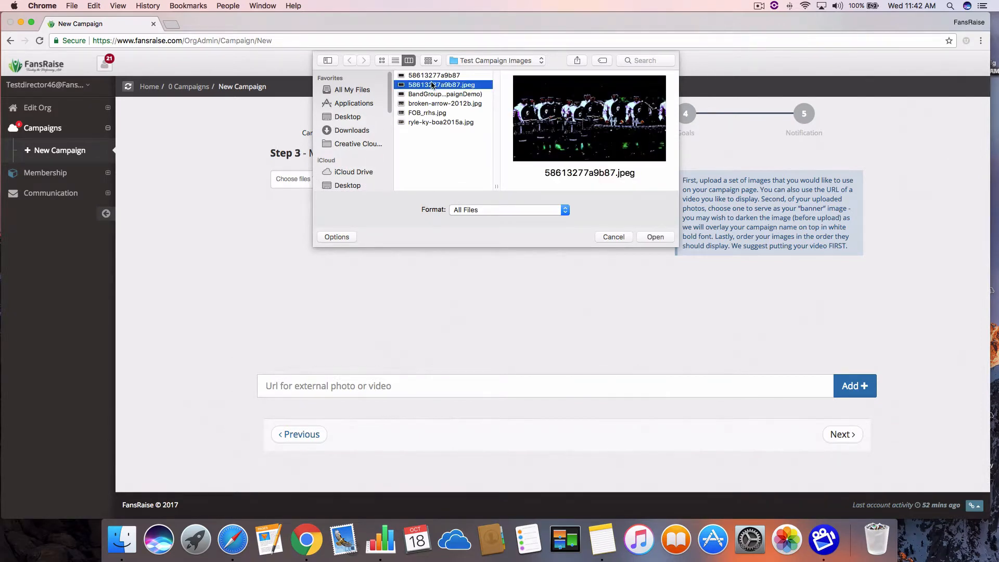
click(432, 94)
click(432, 103)
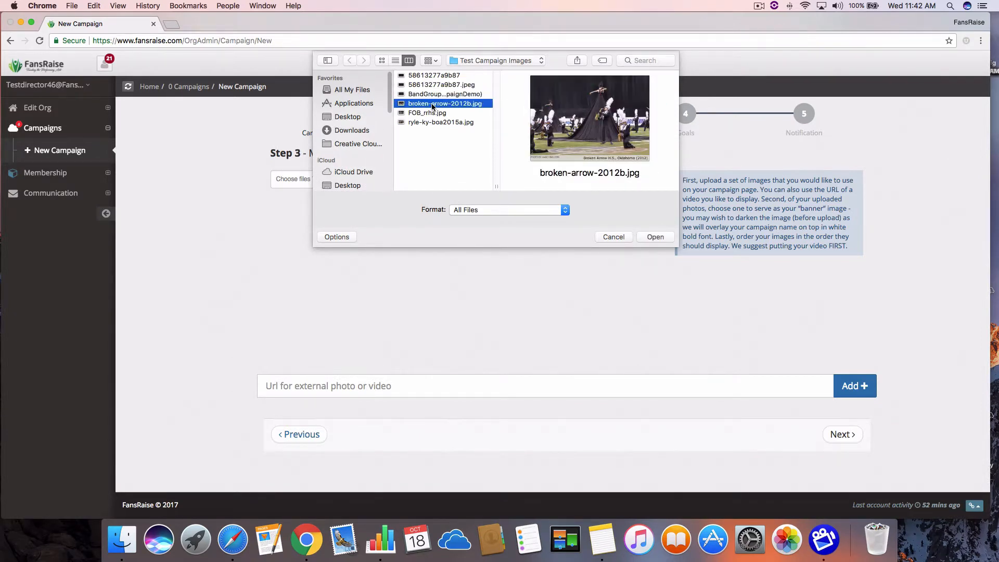
double_click(432, 104)
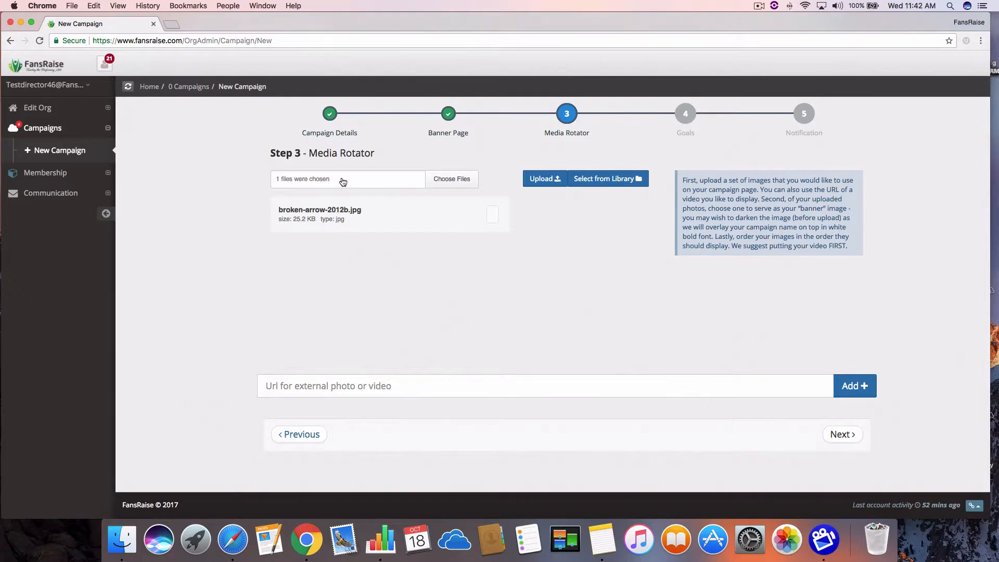
Add FOB_rrhs.jpg and ryle-ky-boa2015a.jpg to the chosen files and upload all three images to the media rotator.
click(343, 180)
double_click(440, 113)
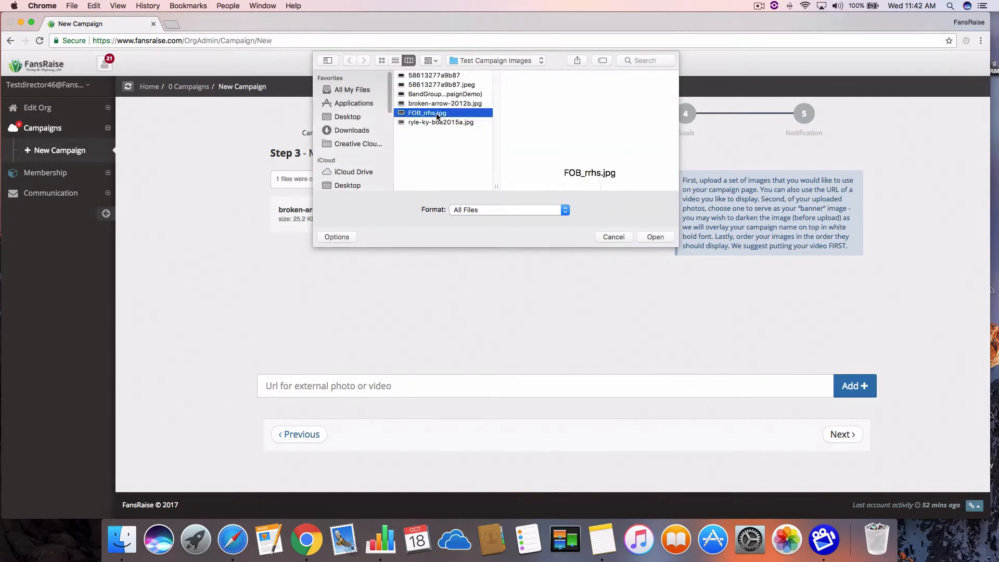
double_click(419, 130)
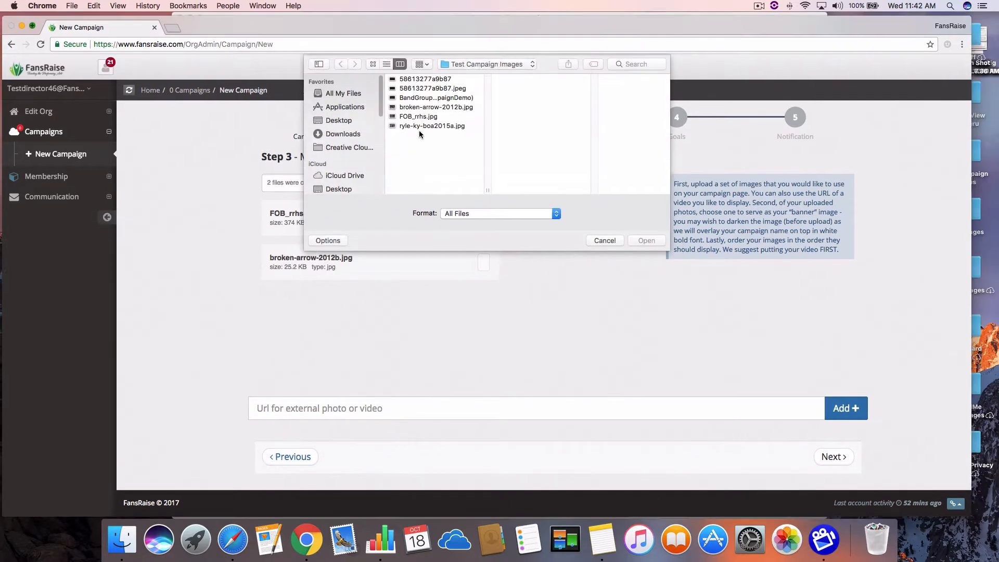
double_click(362, 138)
double_click(361, 138)
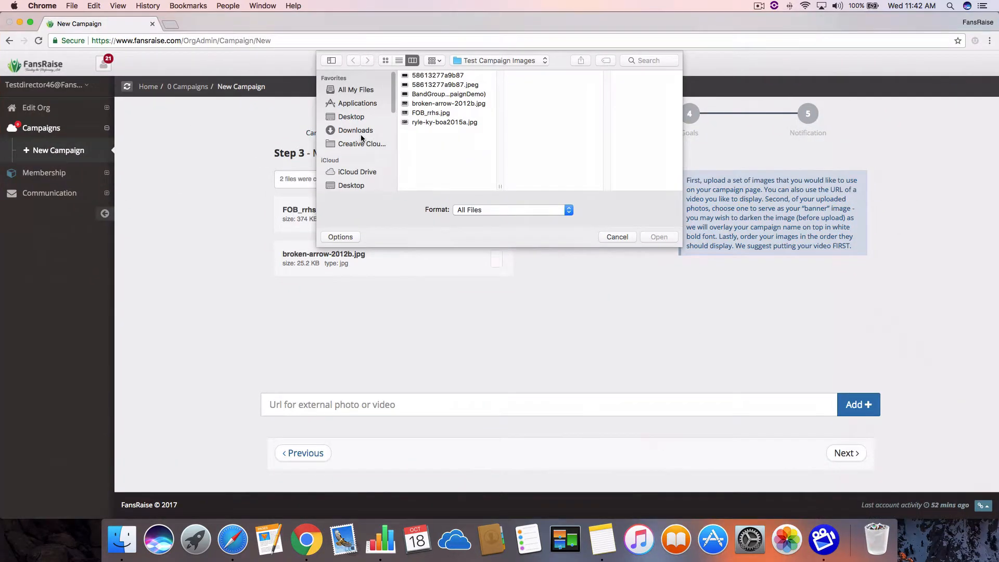
click(417, 122)
key(Return)
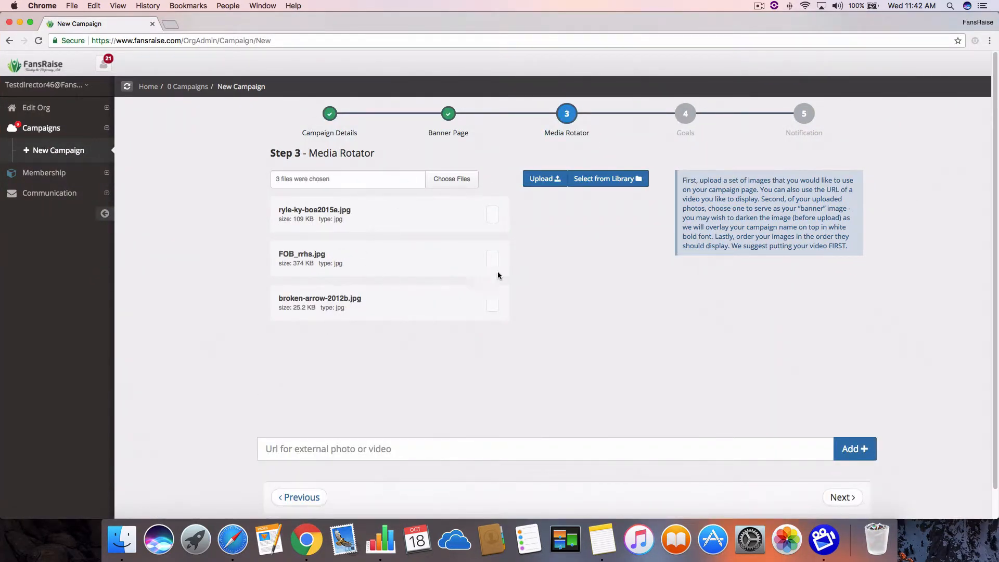
click(543, 179)
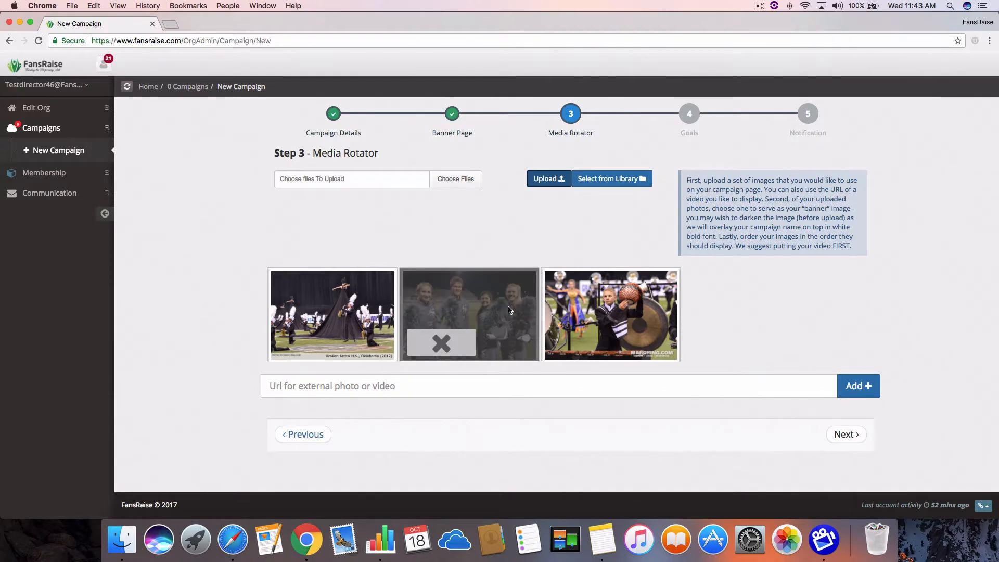
drag(505, 302, 332, 293)
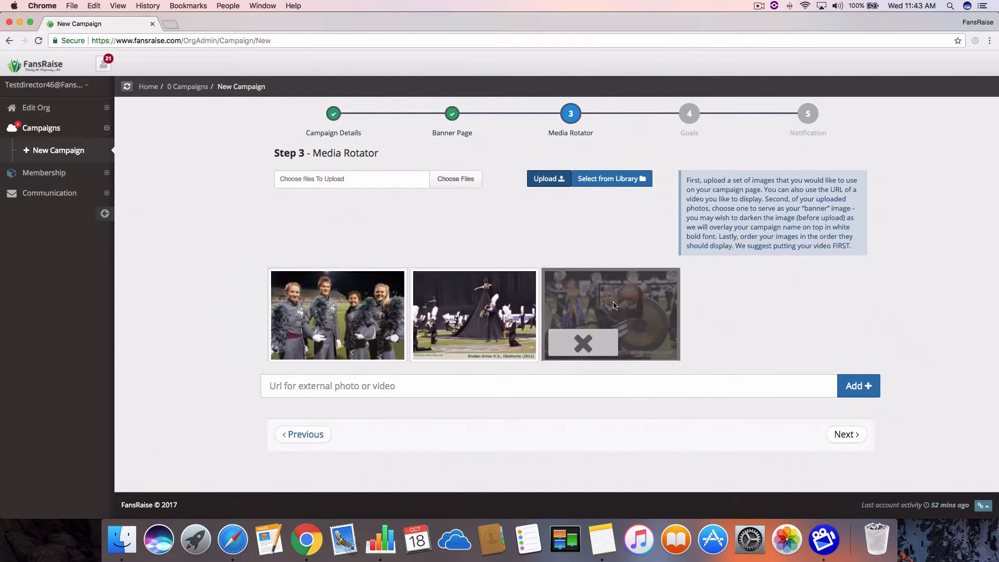
drag(606, 300, 472, 289)
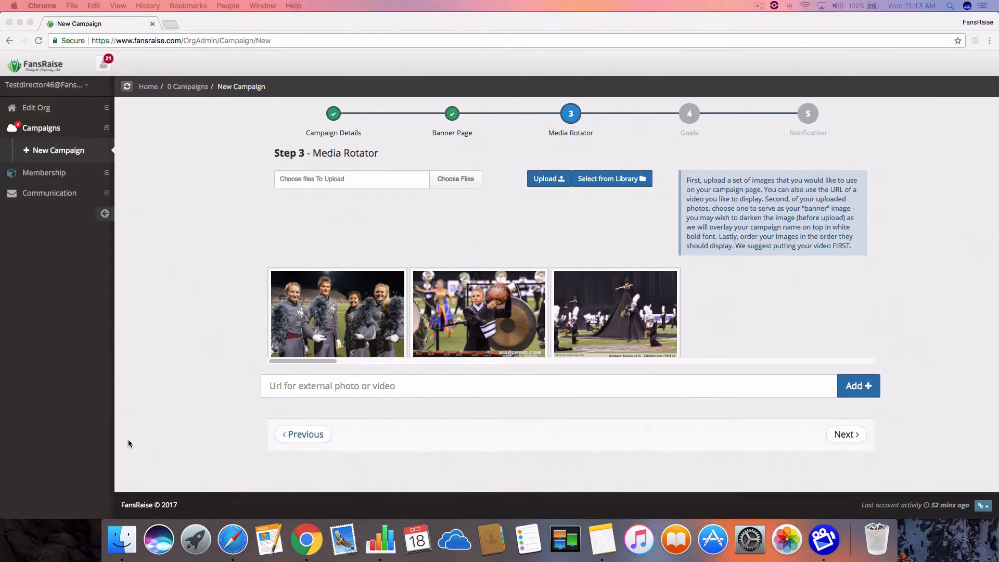
click(291, 382)
click(292, 382)
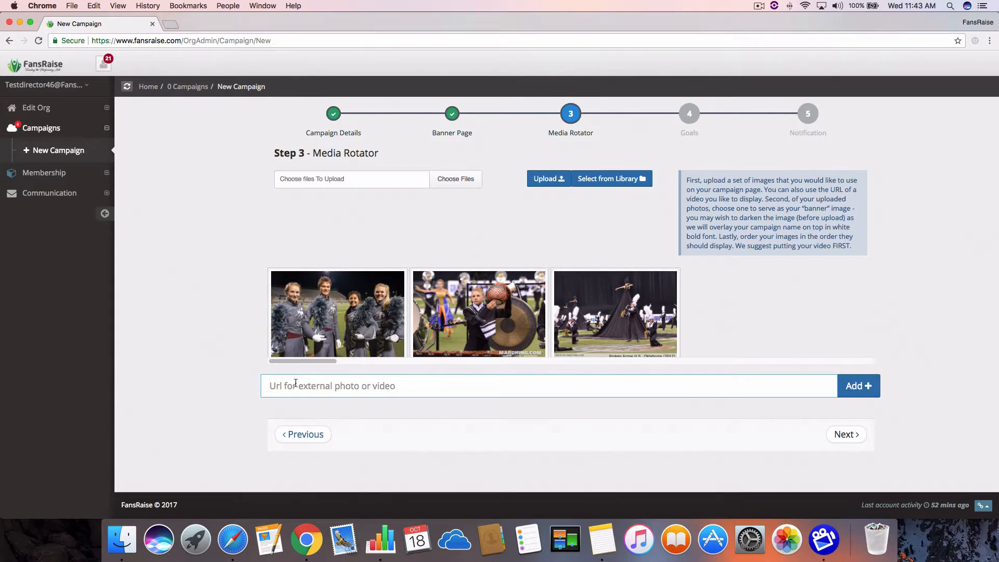
text(https://youtu.be/0pENxXfdqnQ)
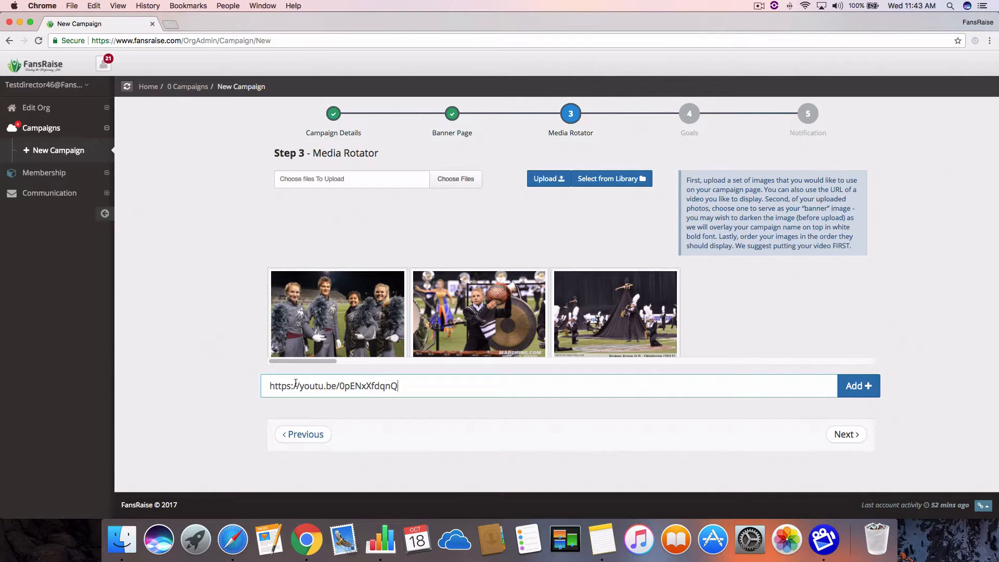
click(860, 390)
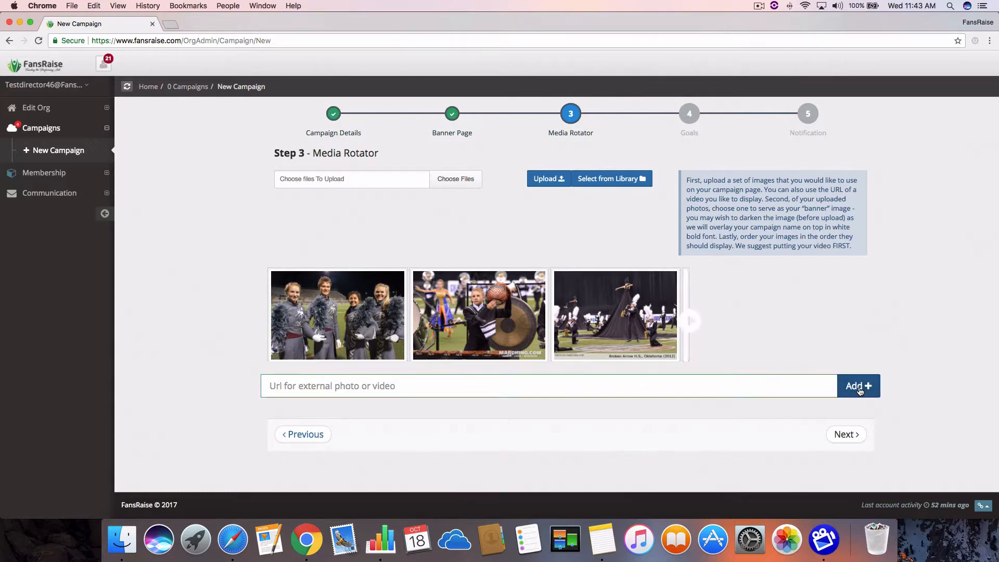
mouse_move(758, 322)
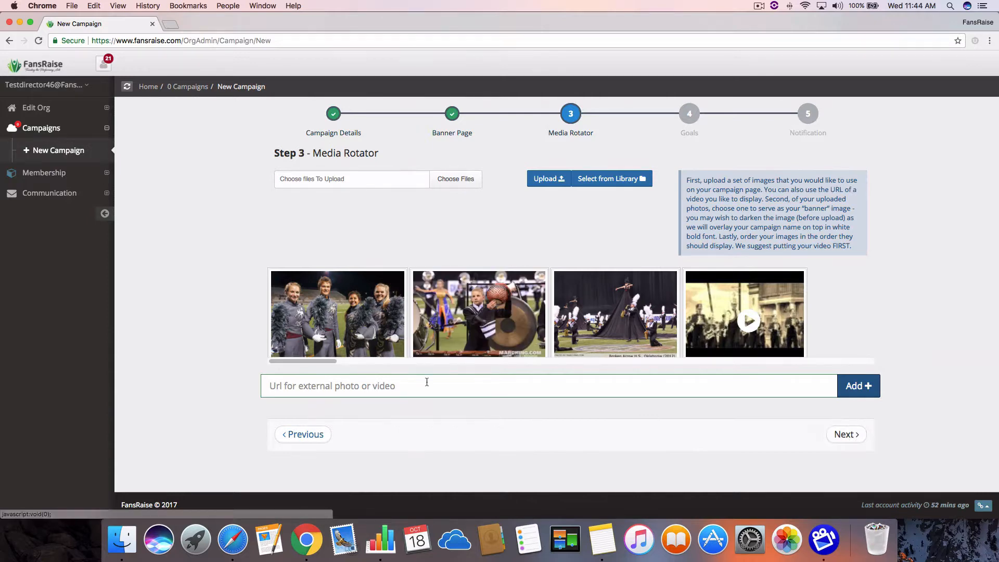
Continue to the Goals step and set the campaign goal to $75000.
click(845, 435)
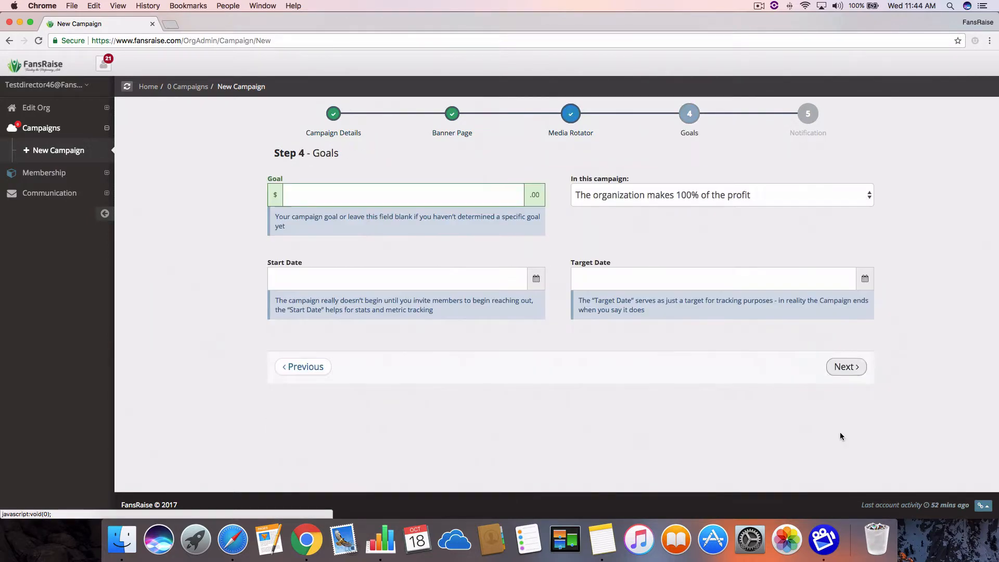
click(330, 199)
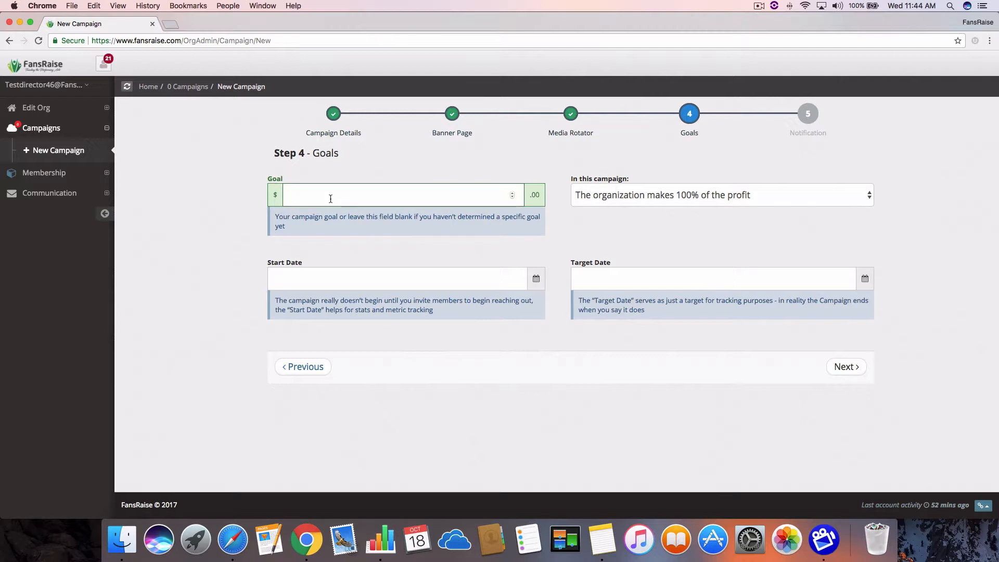
text(75000)
key(Tab)
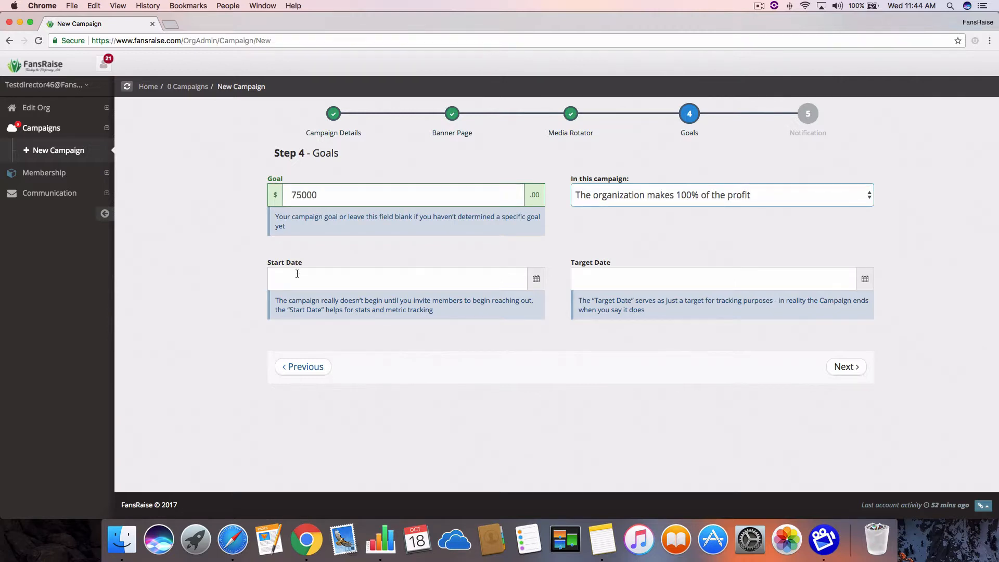
Set the campaign's start date to 10/30/2017 and its target date to 12/15/2017.
click(284, 277)
click(293, 391)
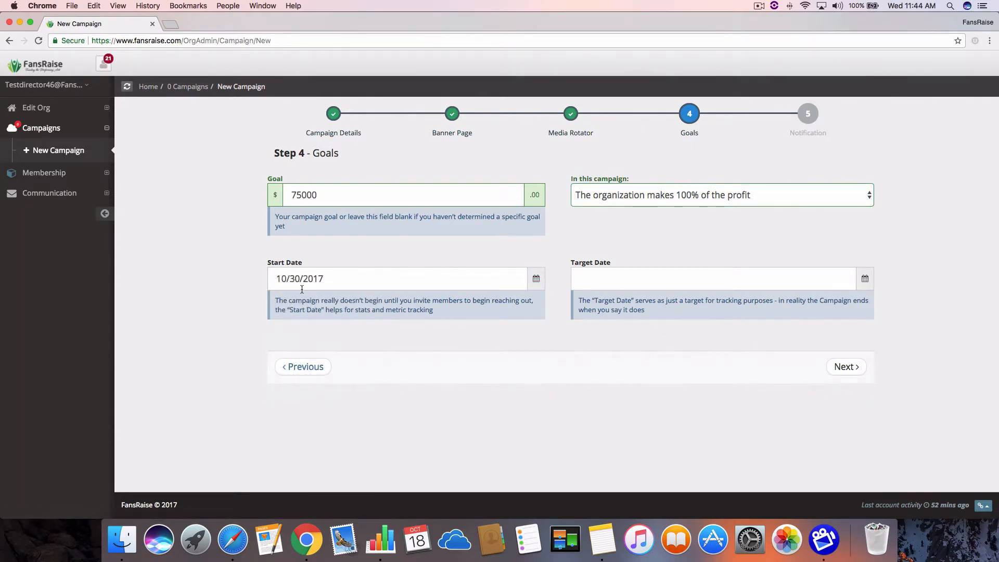
click(619, 274)
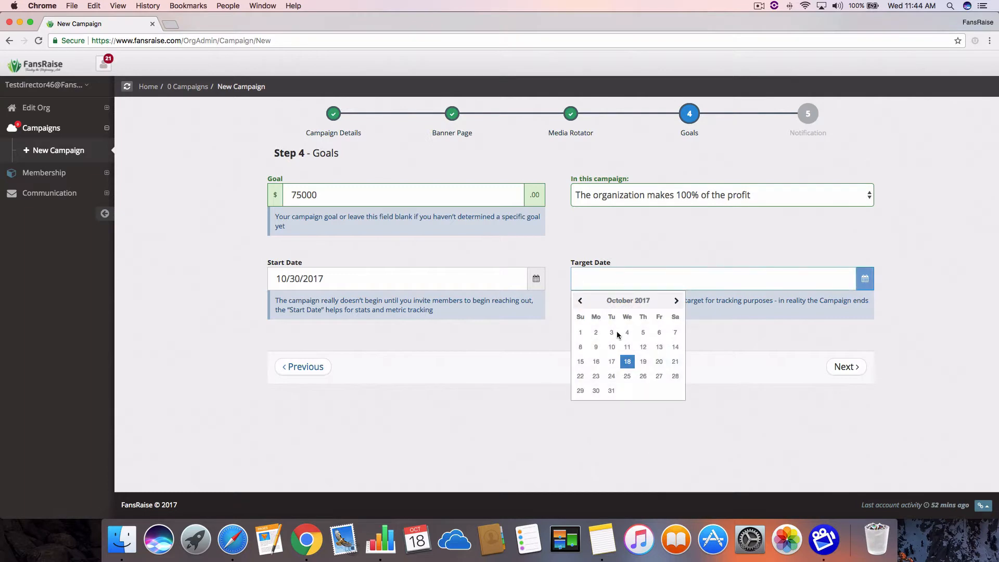
click(676, 300)
click(676, 300)
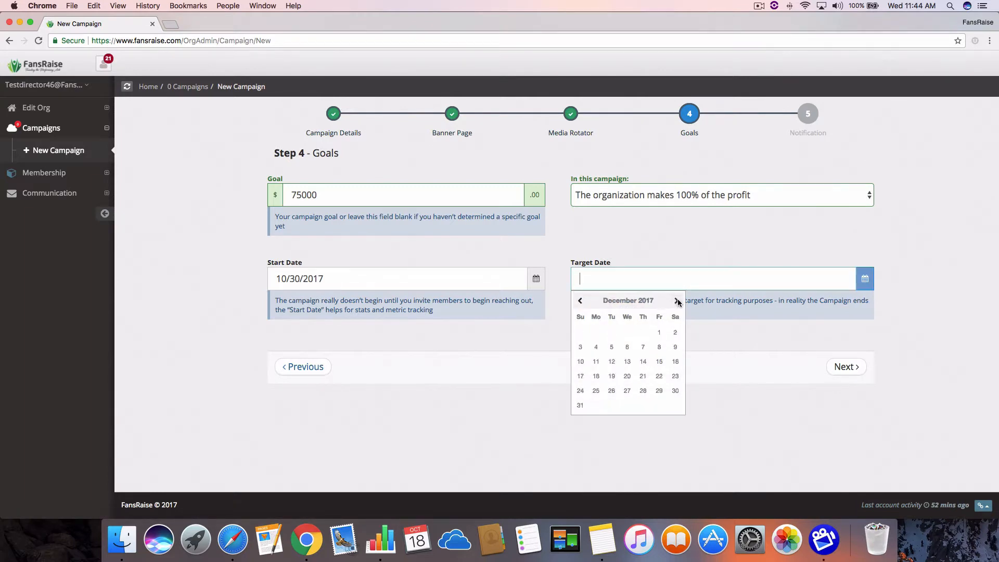
click(663, 364)
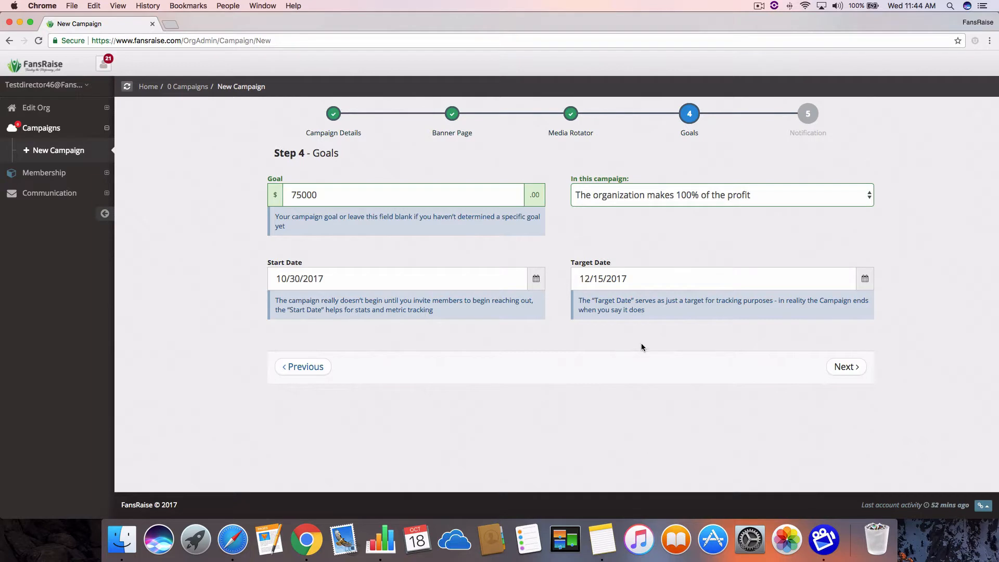
Continue to the Notification step, set the report frequency to Daily only, and save the campaign without activating it.
click(843, 366)
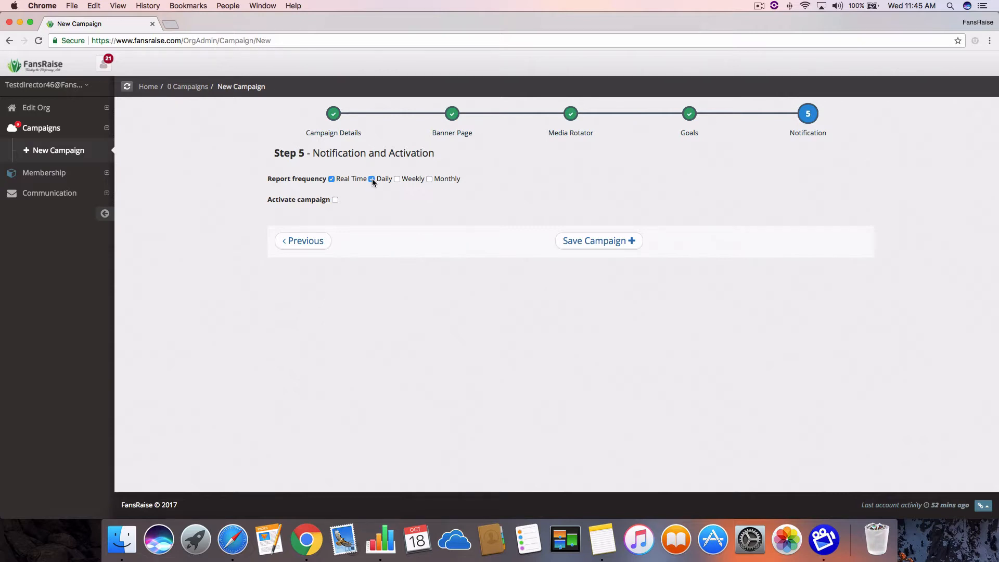
click(329, 179)
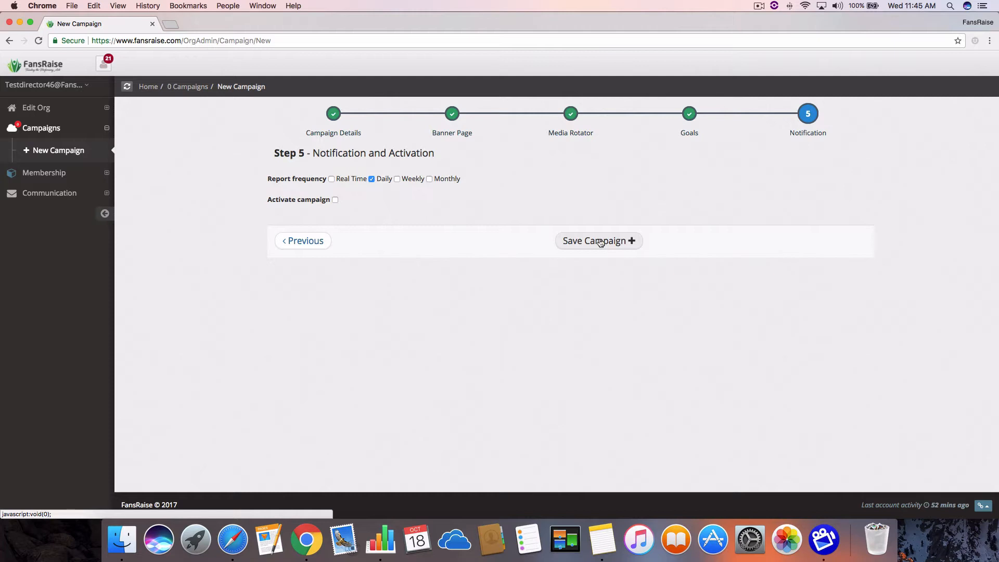
click(335, 114)
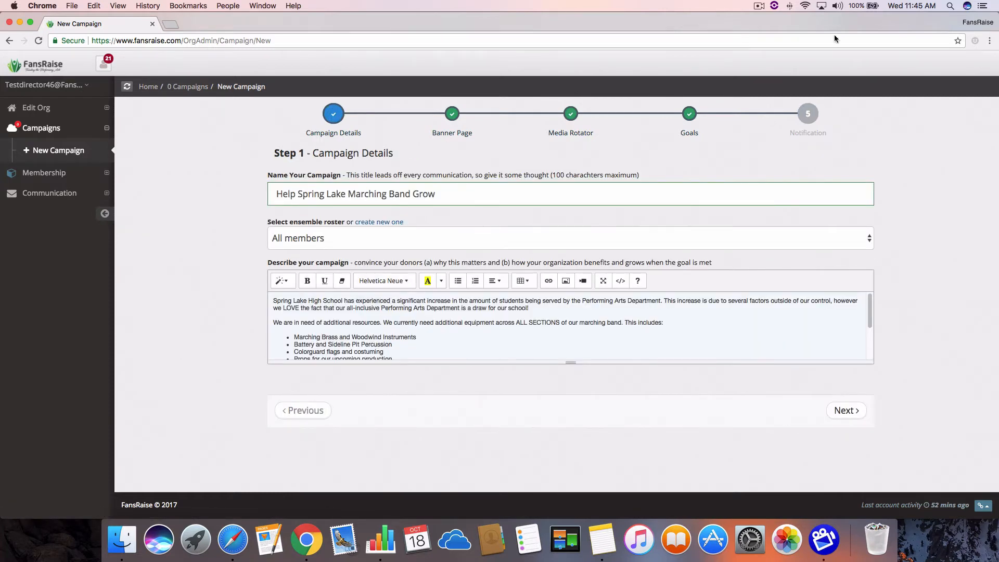
click(805, 119)
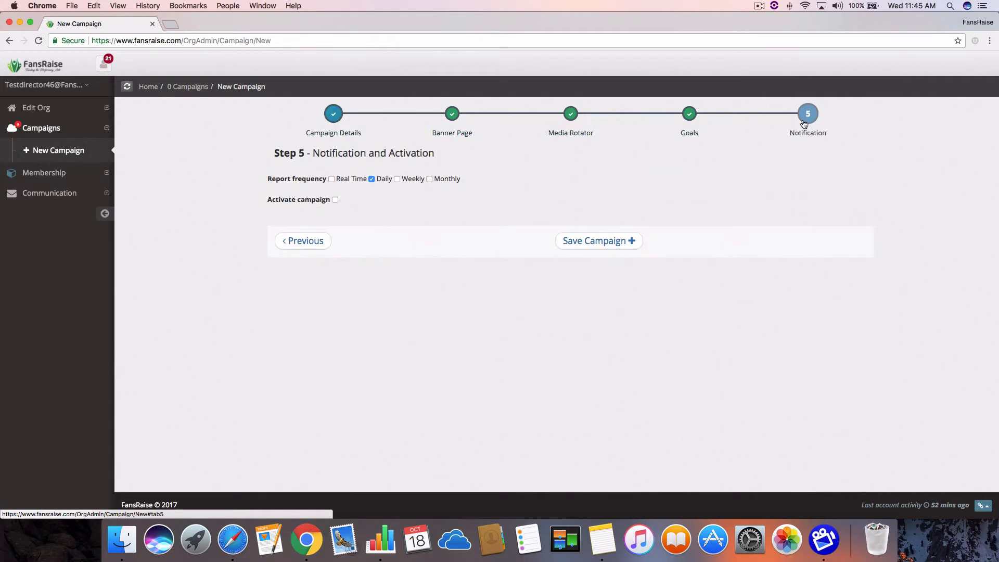
click(631, 240)
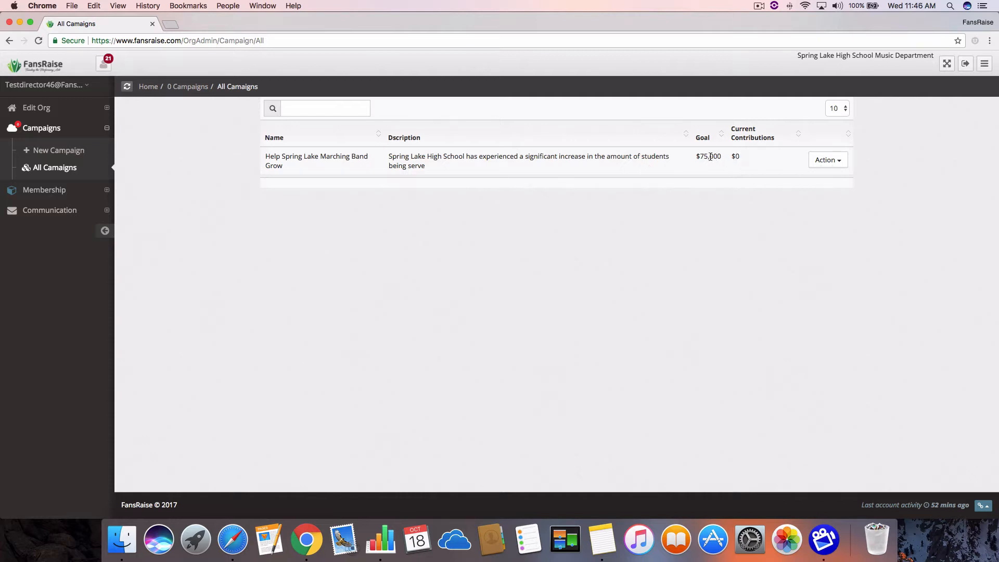
Open the dashboard of the Help Spring Lake Marching Band Grow campaign and follow its campaign URL to the public page.
click(832, 161)
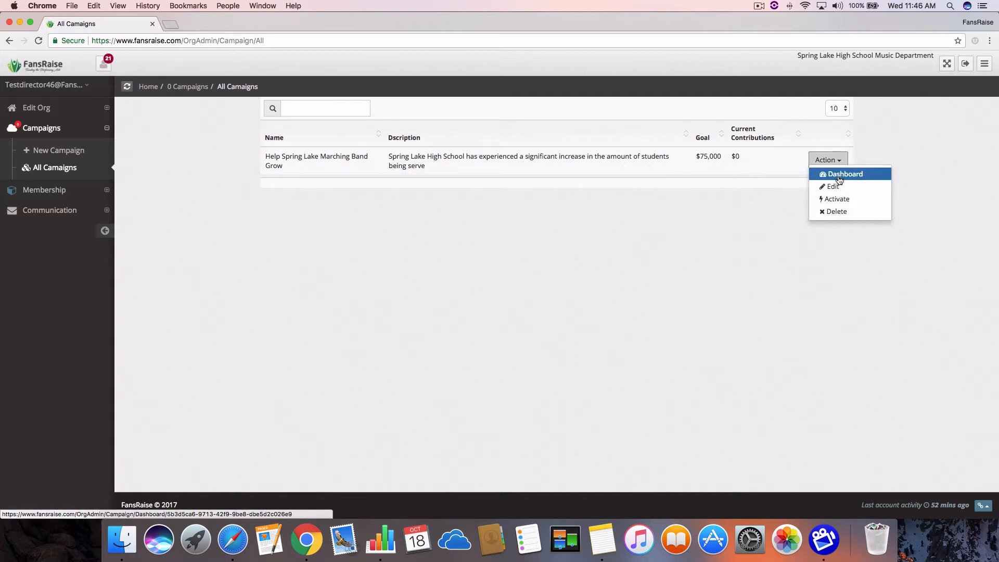
click(839, 175)
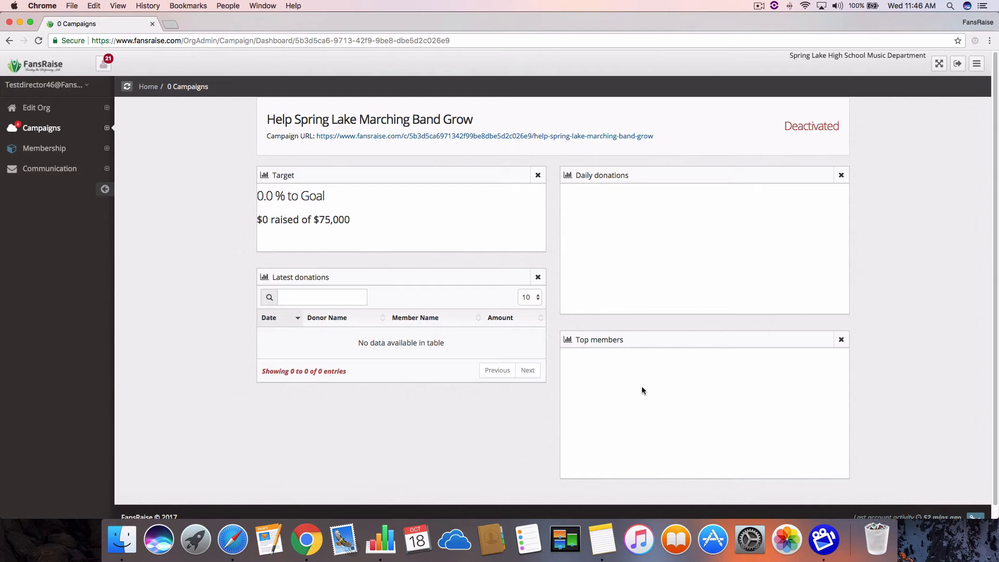
click(435, 136)
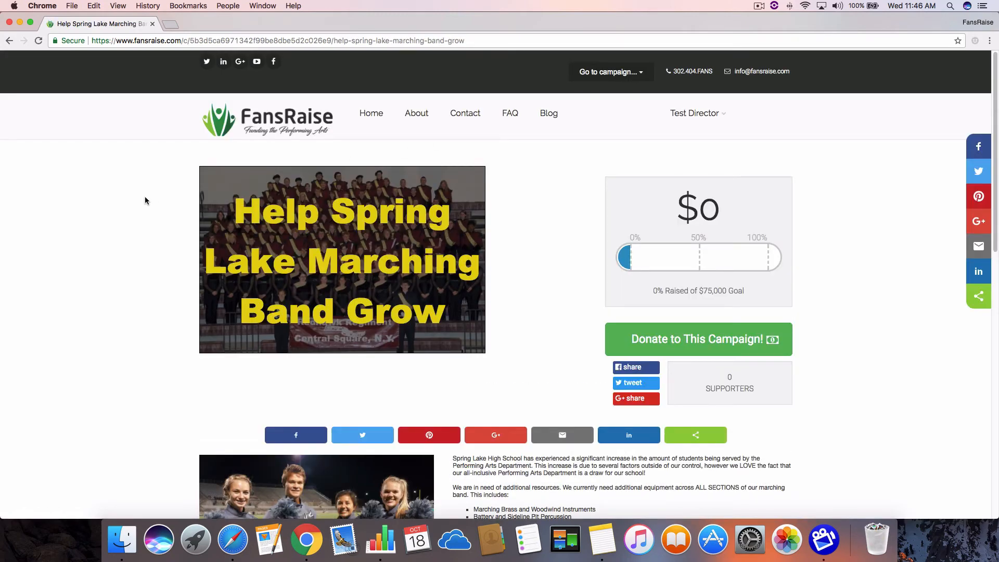
Review the public campaign page, examining the banner, the media rotator's images and video, the description and the goal progress.
scroll(145, 196, down, 2)
scroll(145, 201, down, 2)
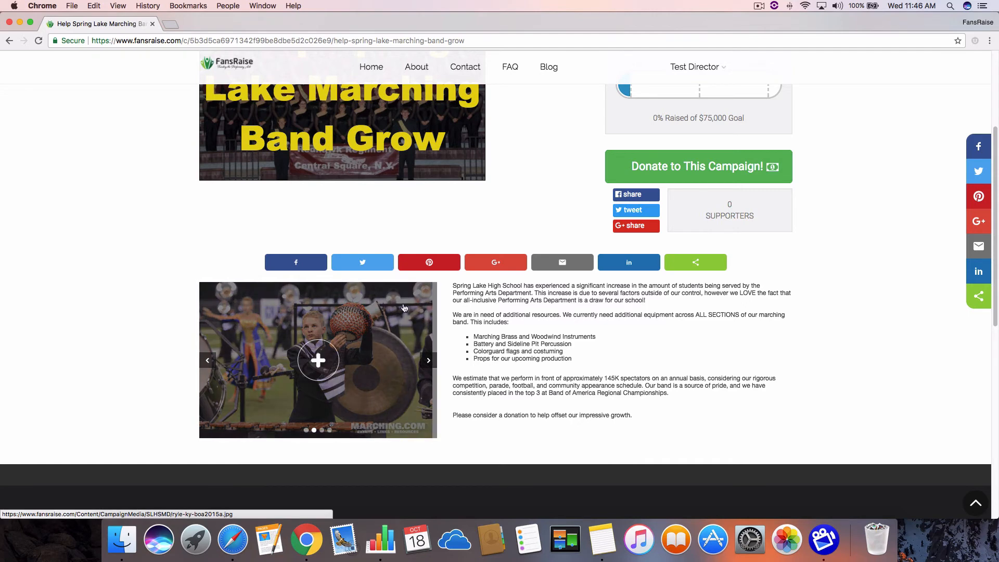
click(430, 361)
click(429, 361)
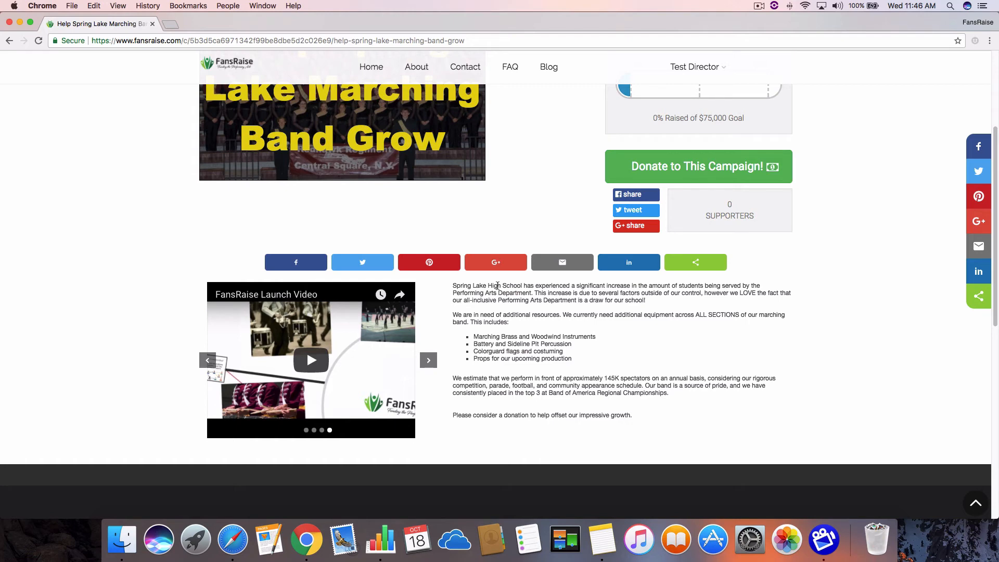
click(428, 360)
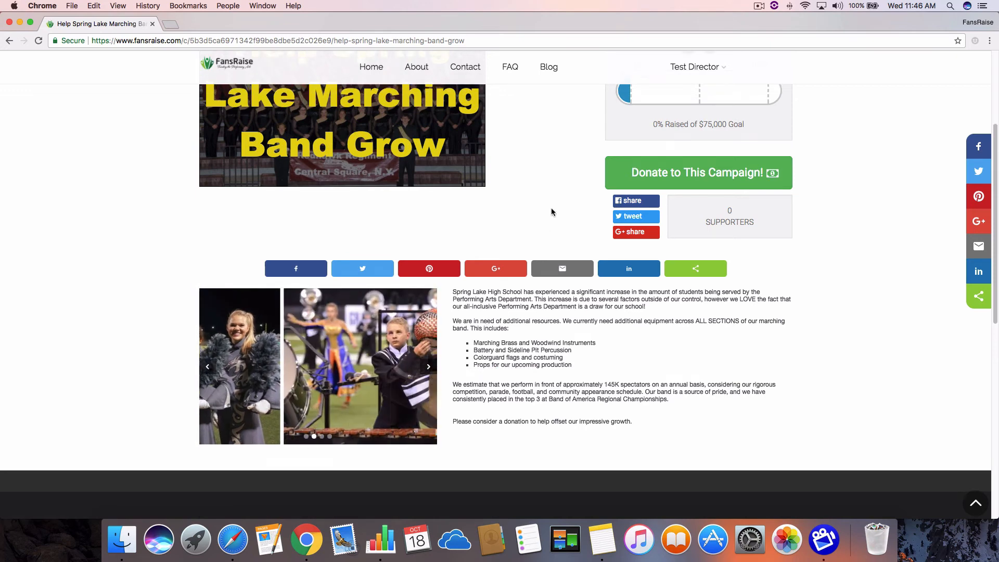
scroll(551, 207, up, 3)
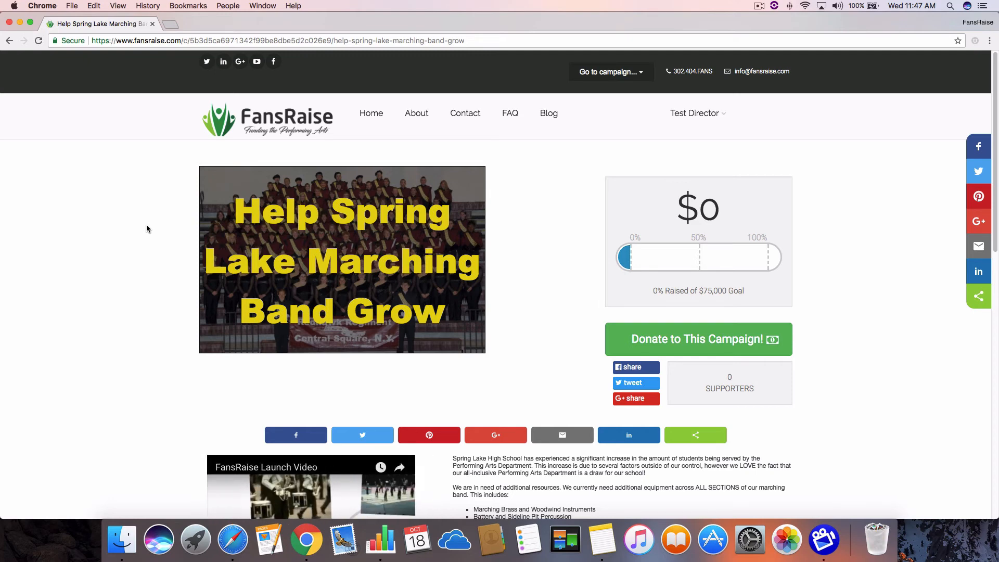
scroll(147, 229, down, 3)
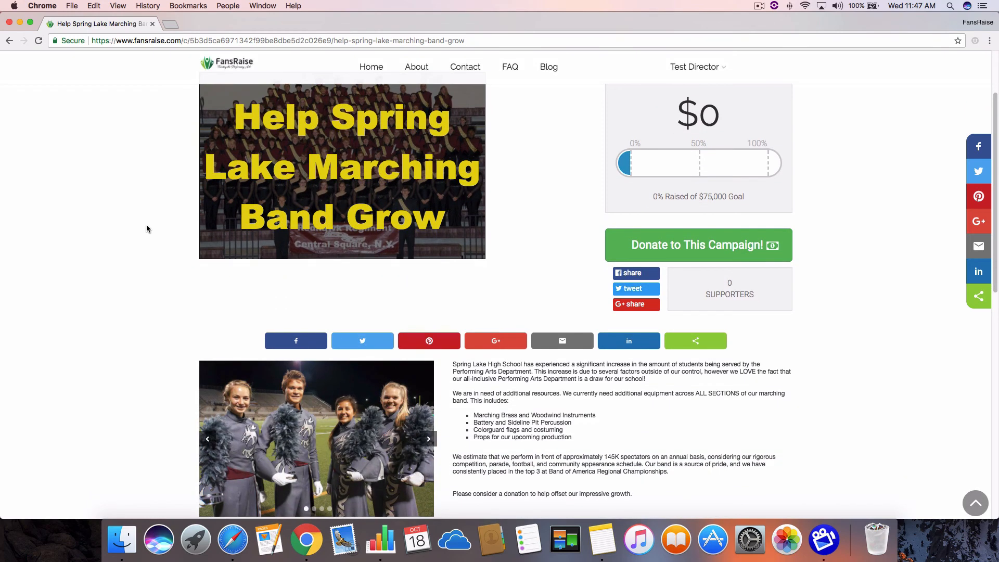
scroll(147, 229, up, 1)
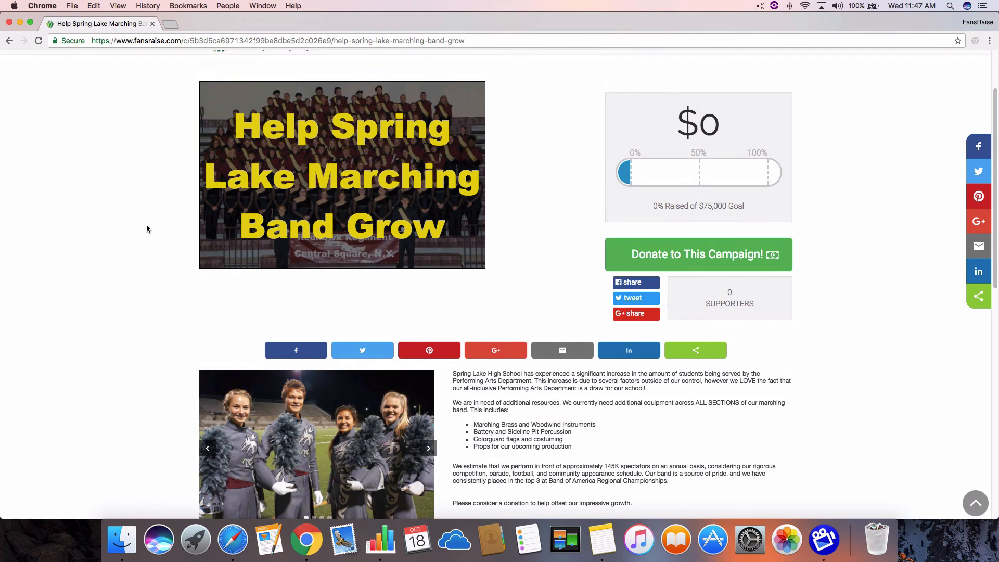